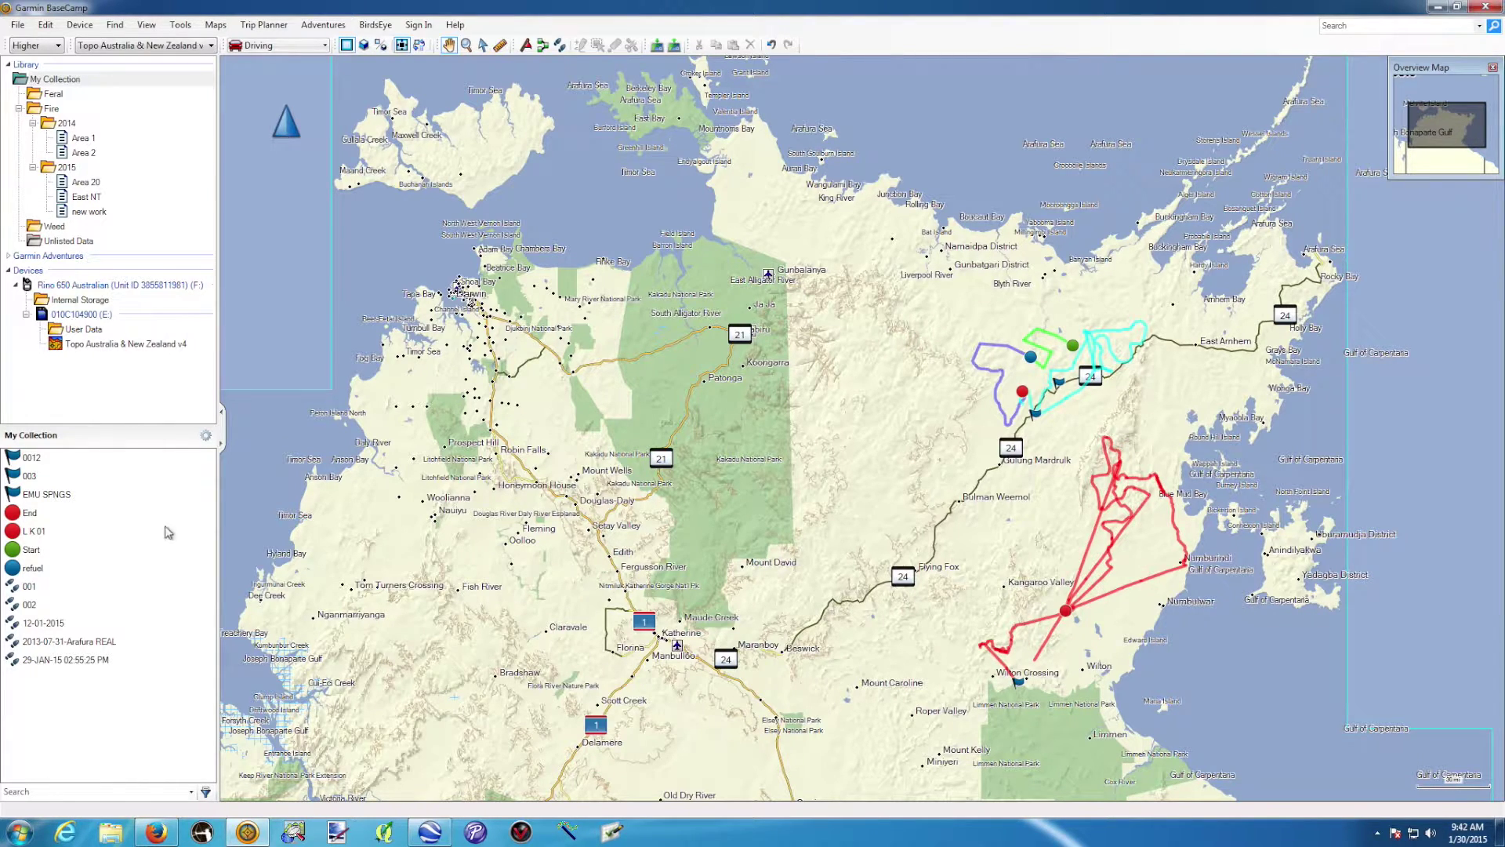
Step: Show the 'new work' list from Fire > 2015 in the Library
left_click(85, 212)
Step: Centre and zoom the map on the two new work tracks, then select track 001
left_click_drag(1096, 367, 753, 362)
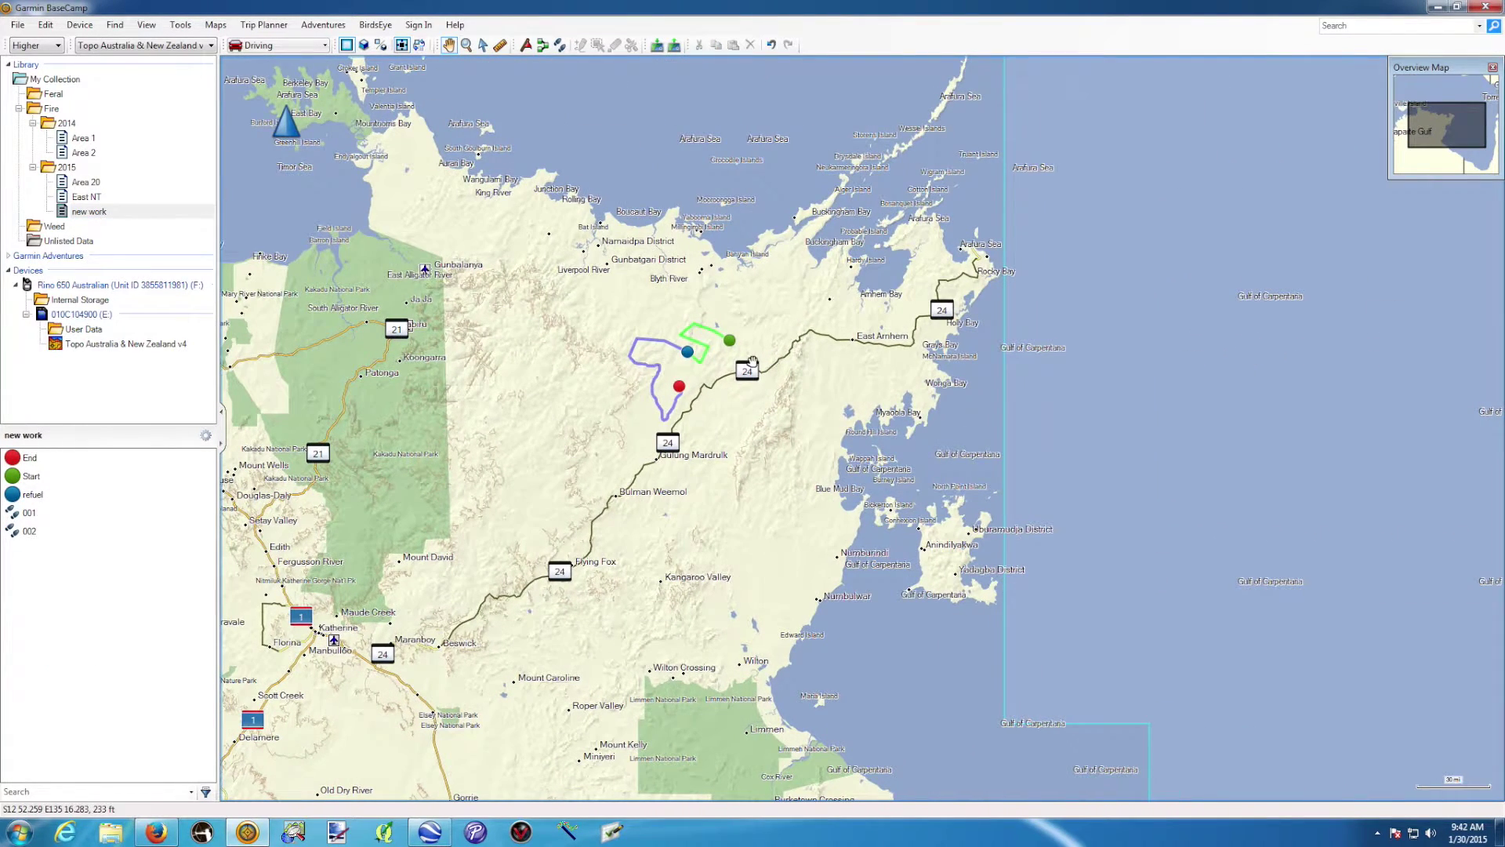
scroll(752, 362, "up", 1)
left_click_drag(588, 301, 854, 392)
scroll(728, 423, "up", 1)
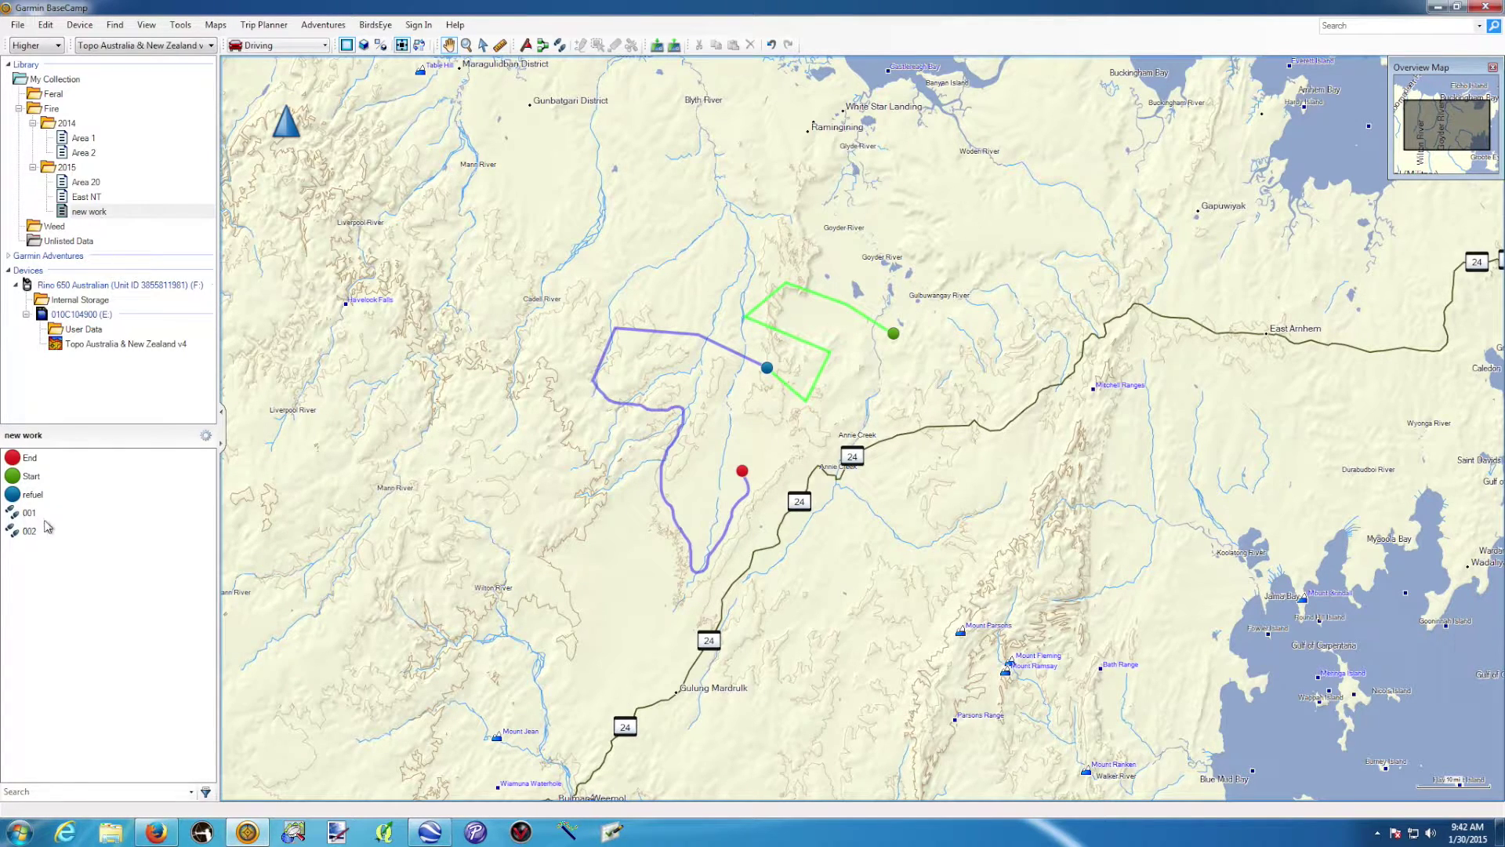
left_click(19, 514)
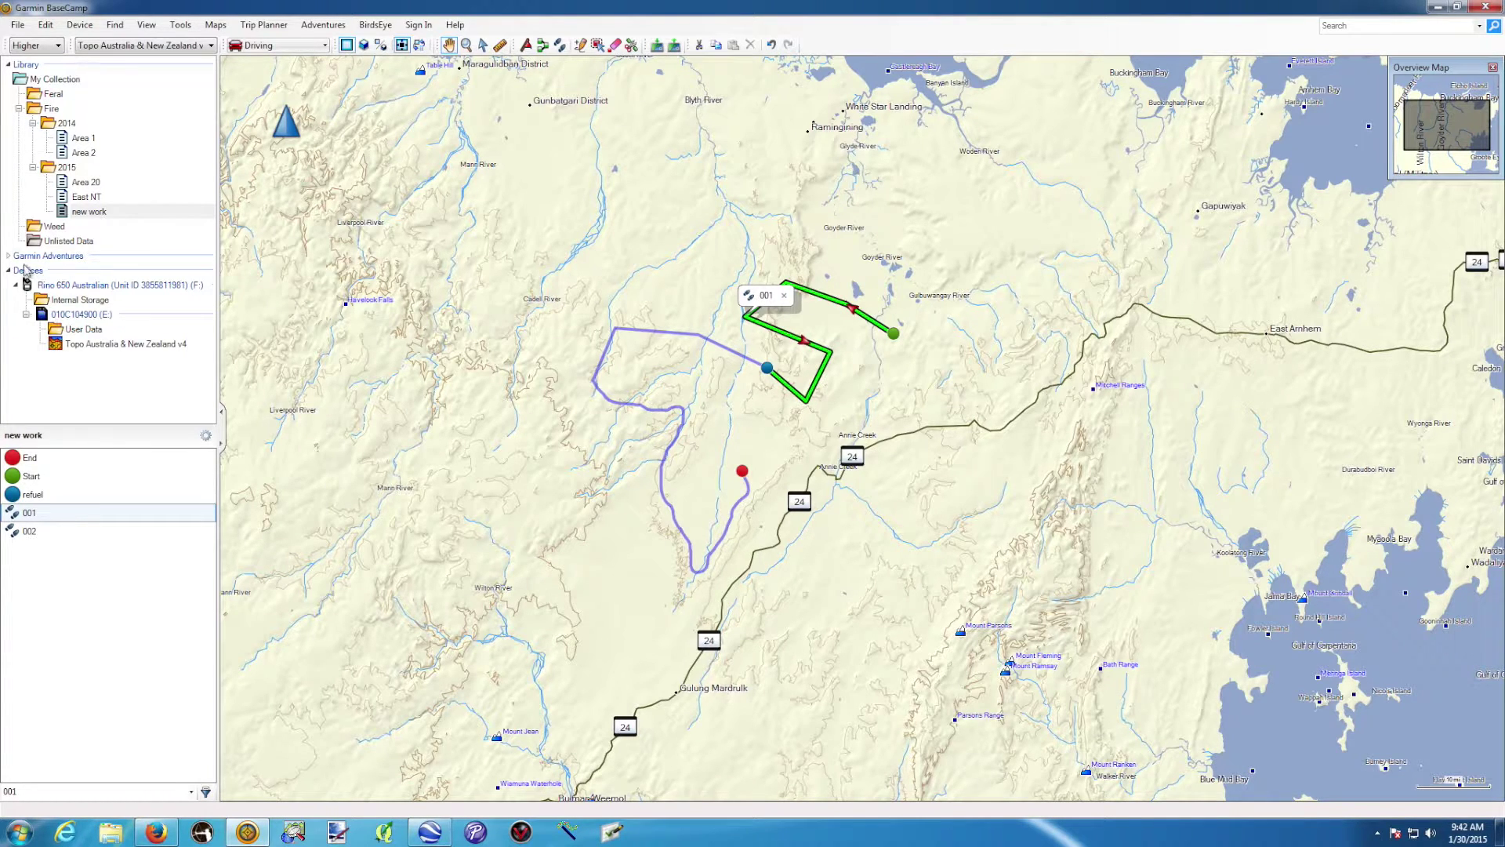
Step: Export track 001 as GPX file '001' to the Desktop and minimise BaseCamp
left_click(23, 25)
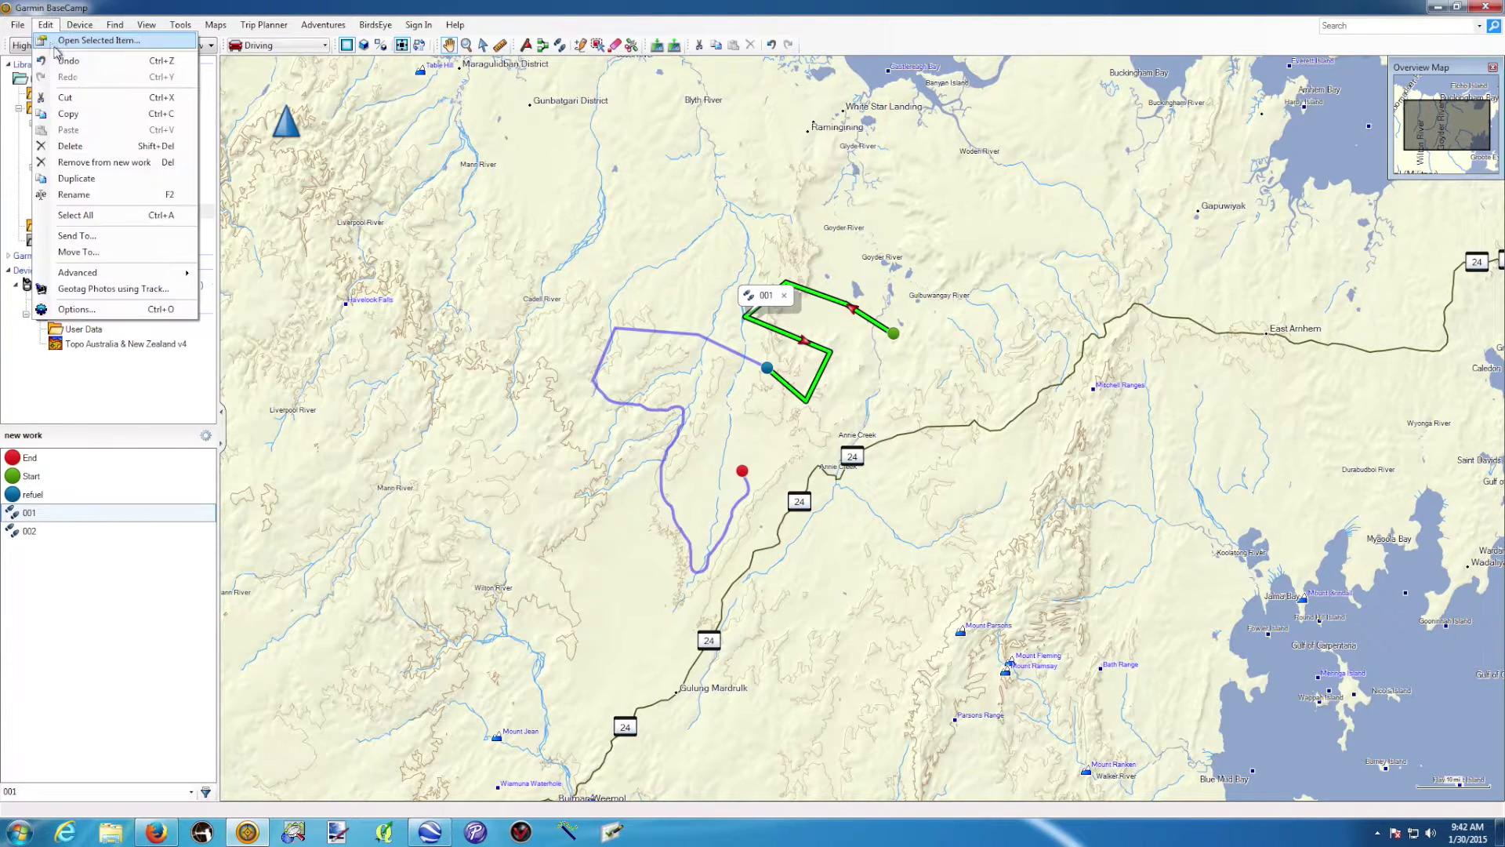
mouse_move(56, 78)
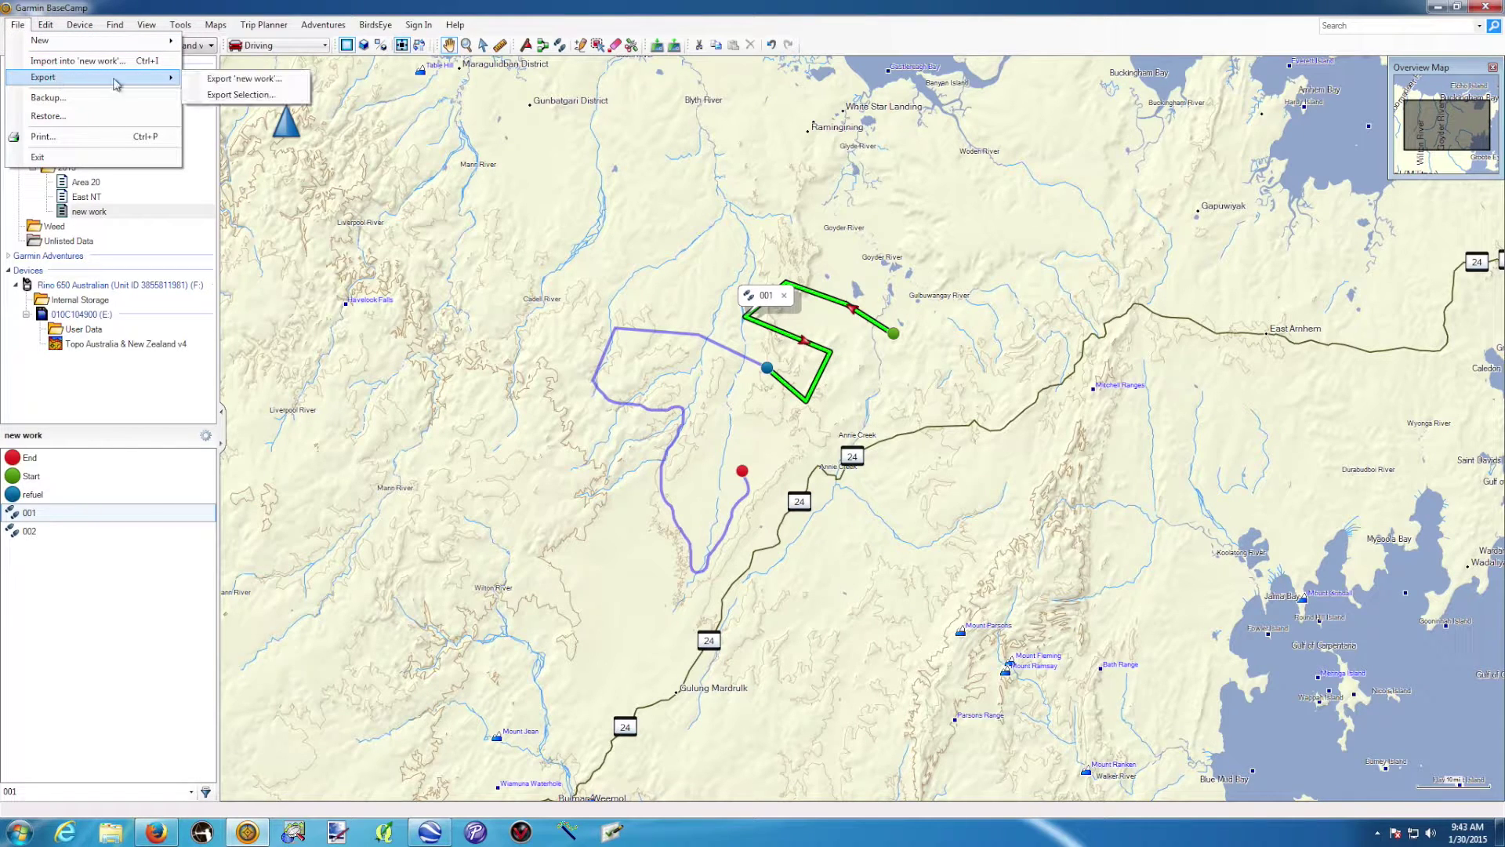
left_click(243, 95)
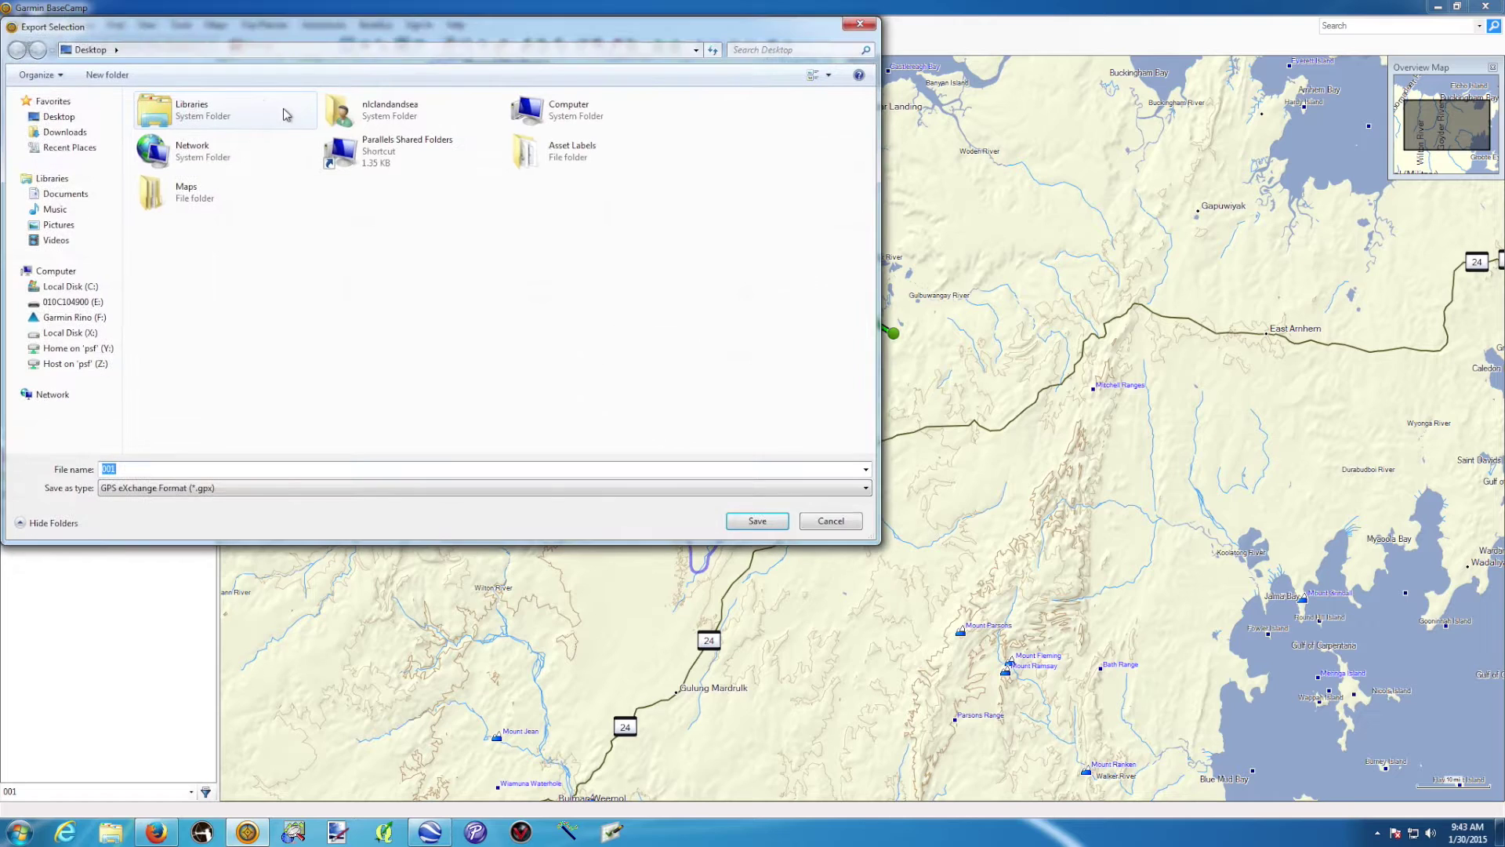
left_click_drag(298, 32, 559, 161)
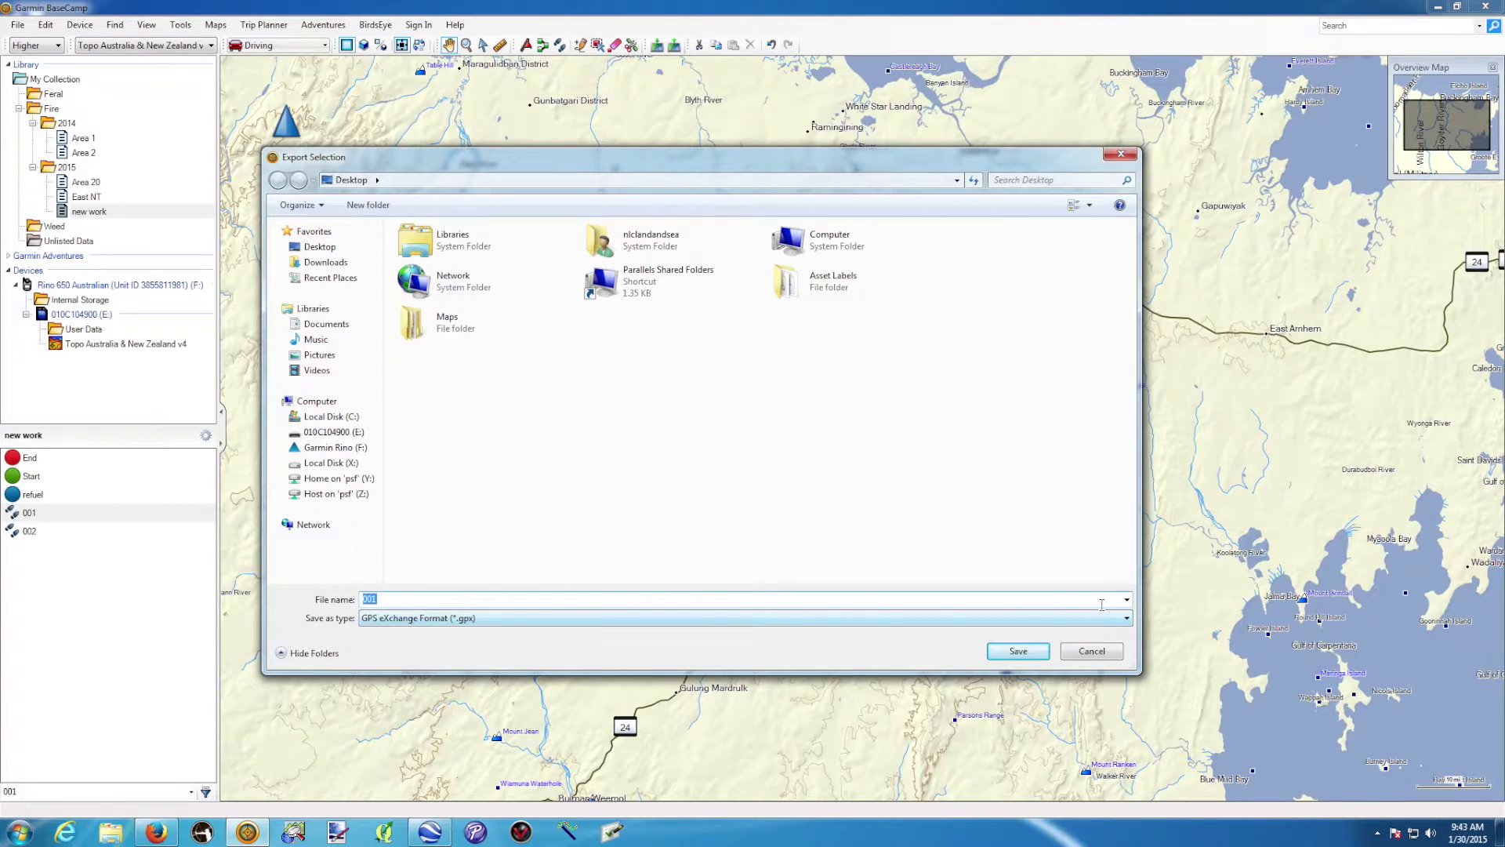
left_click(1127, 619)
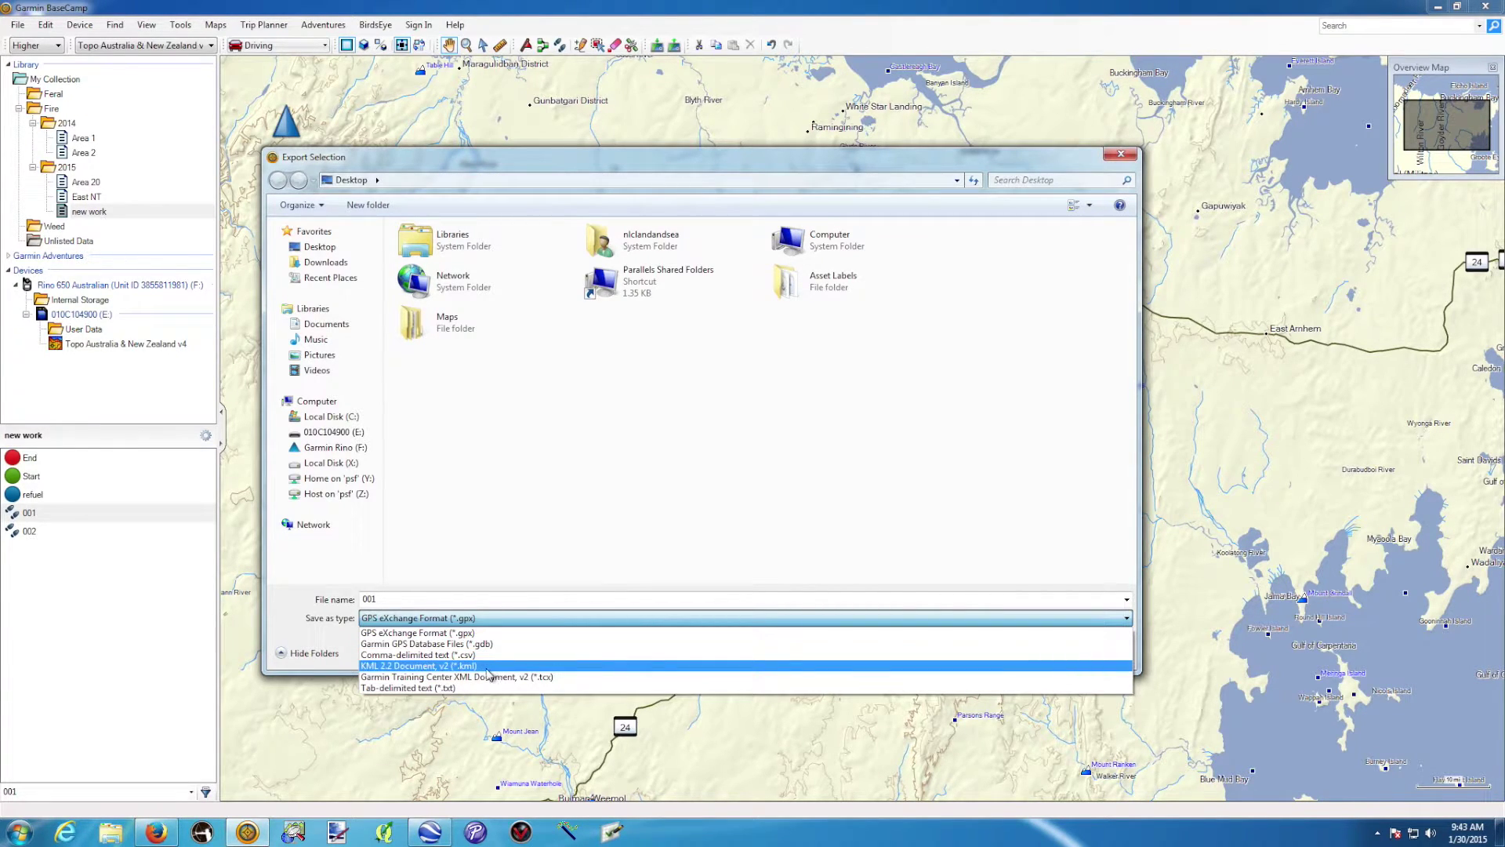
left_click(554, 538)
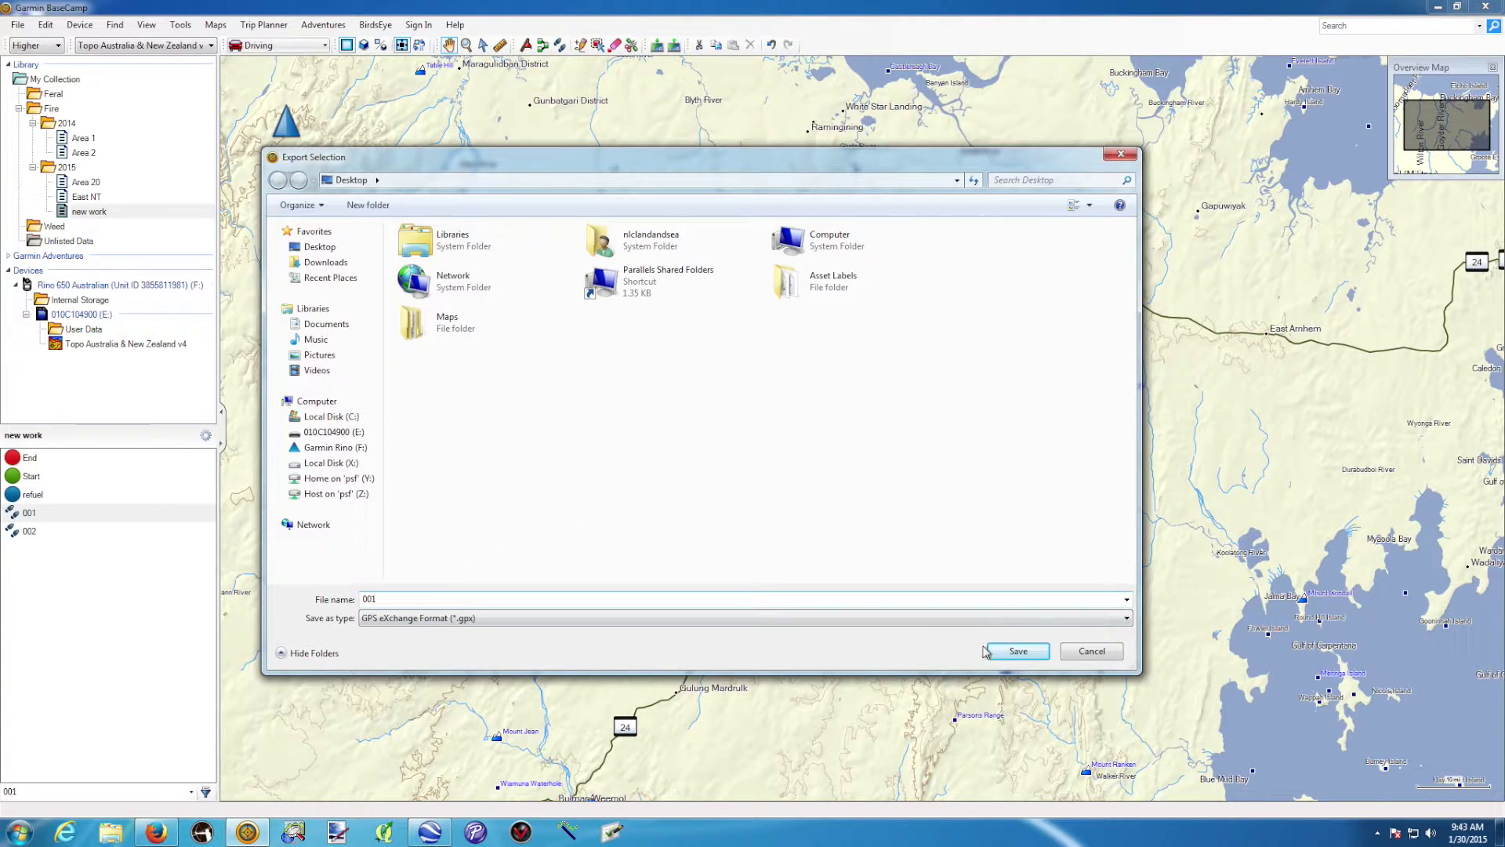
left_click(1019, 651)
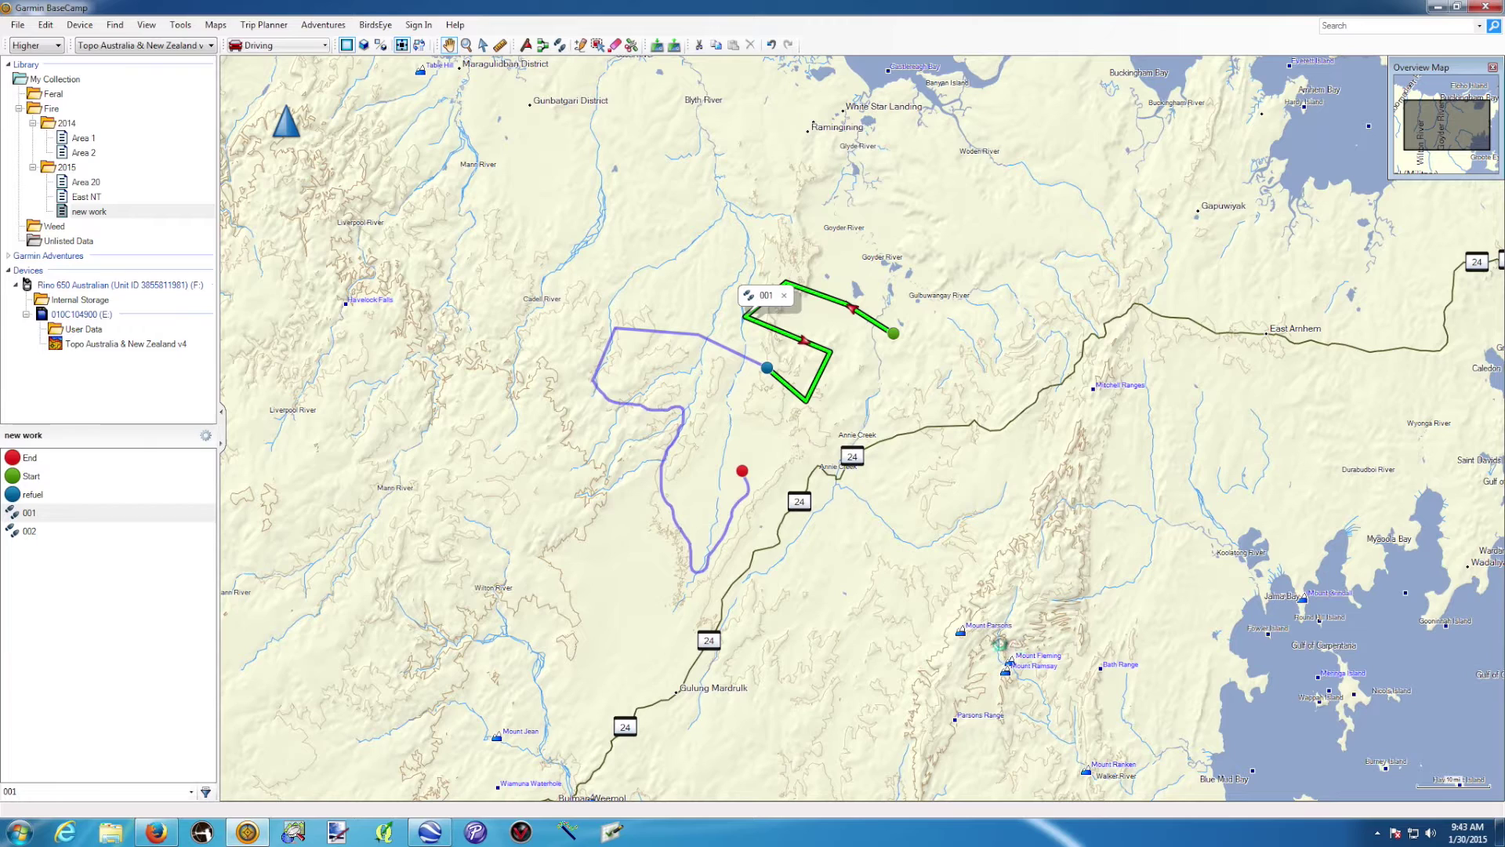
left_click(1437, 7)
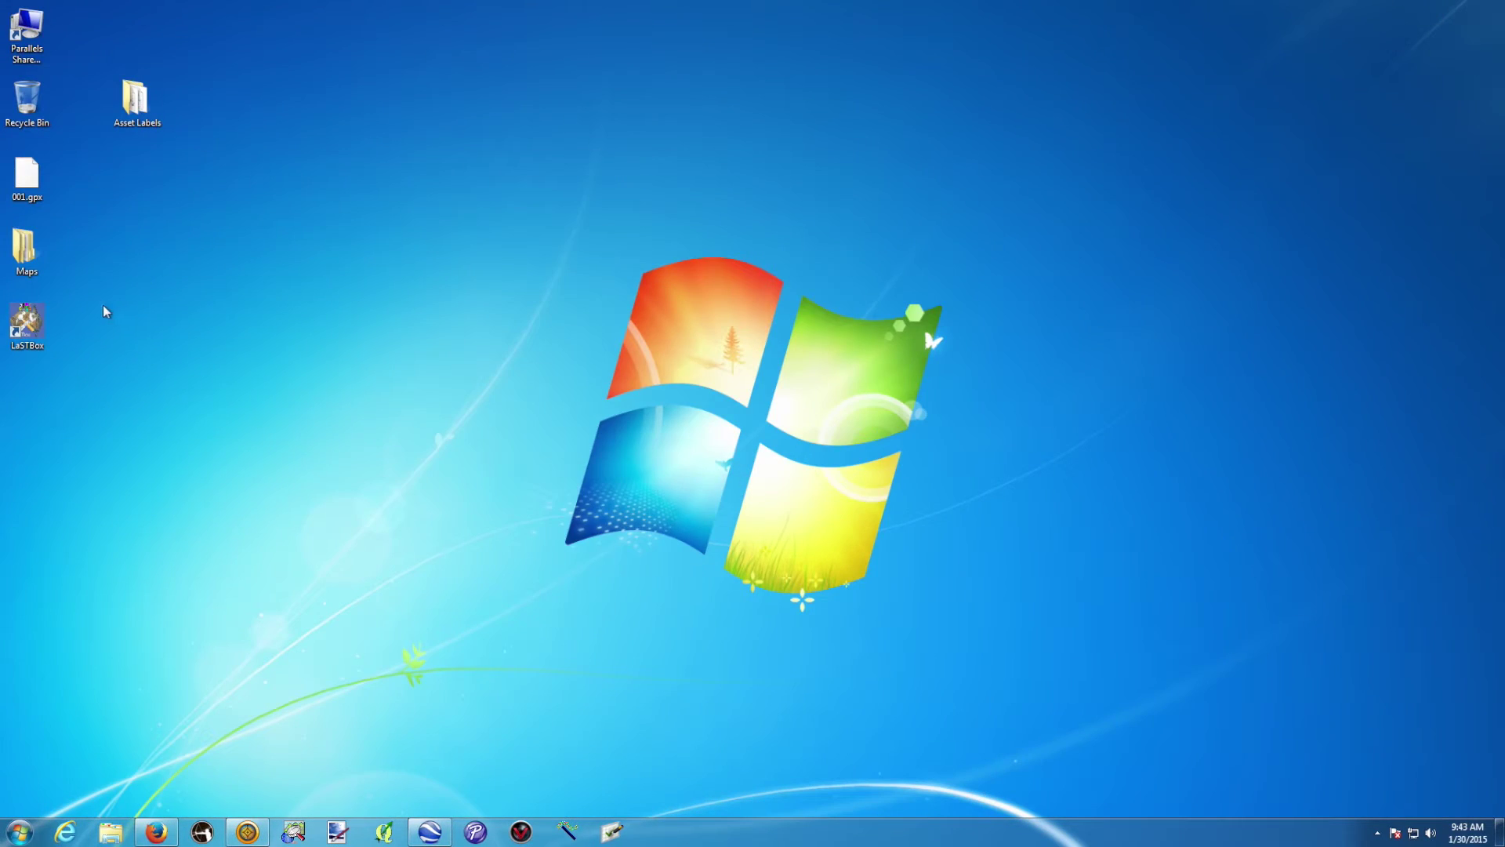
Step: Drag 001.gpx toward the desktop centre and restore BaseCamp
left_click_drag(27, 175, 416, 238)
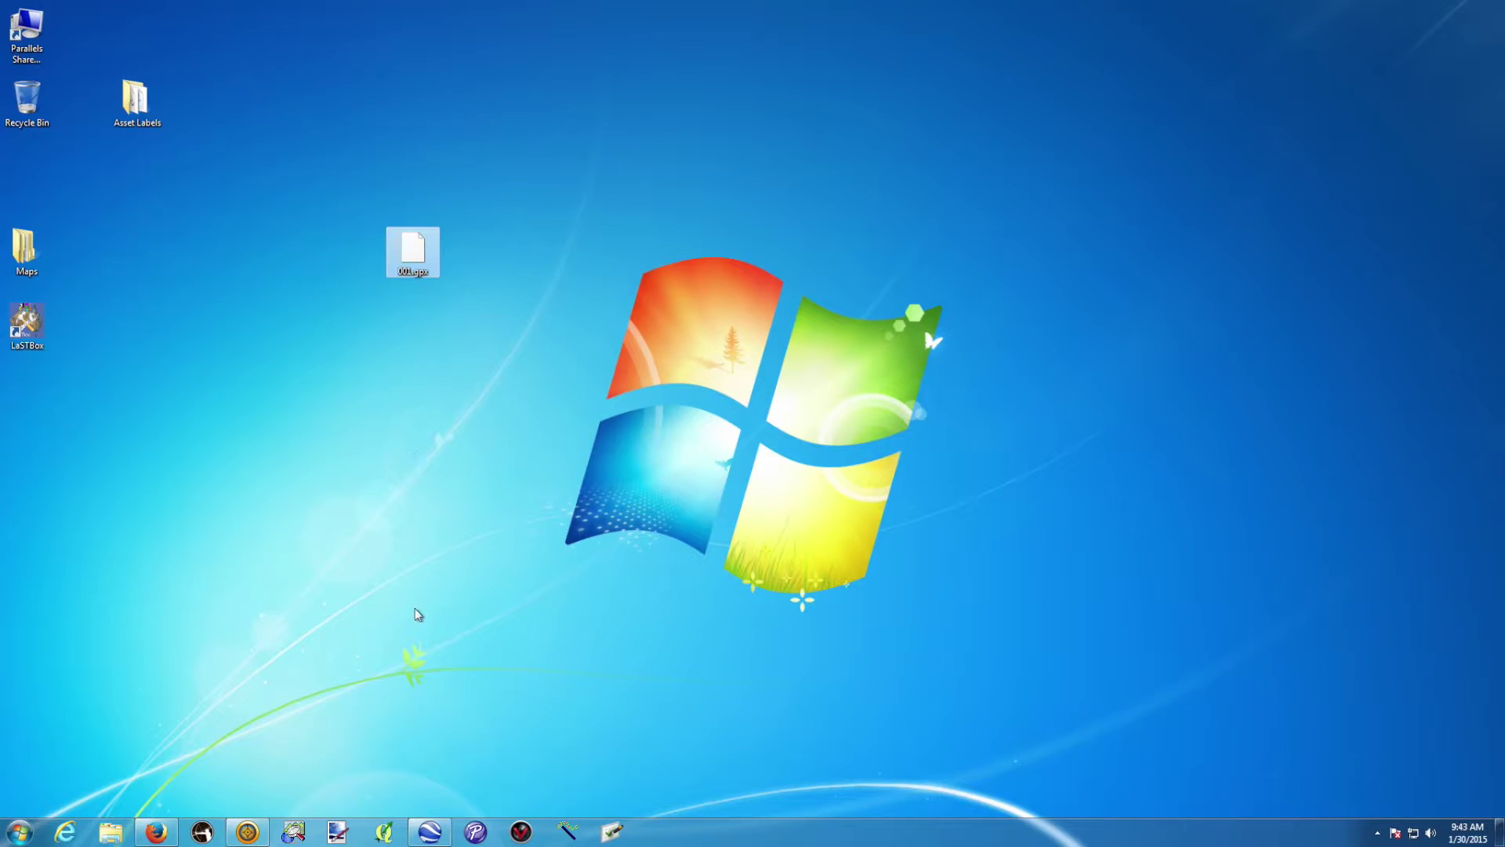
left_click(247, 831)
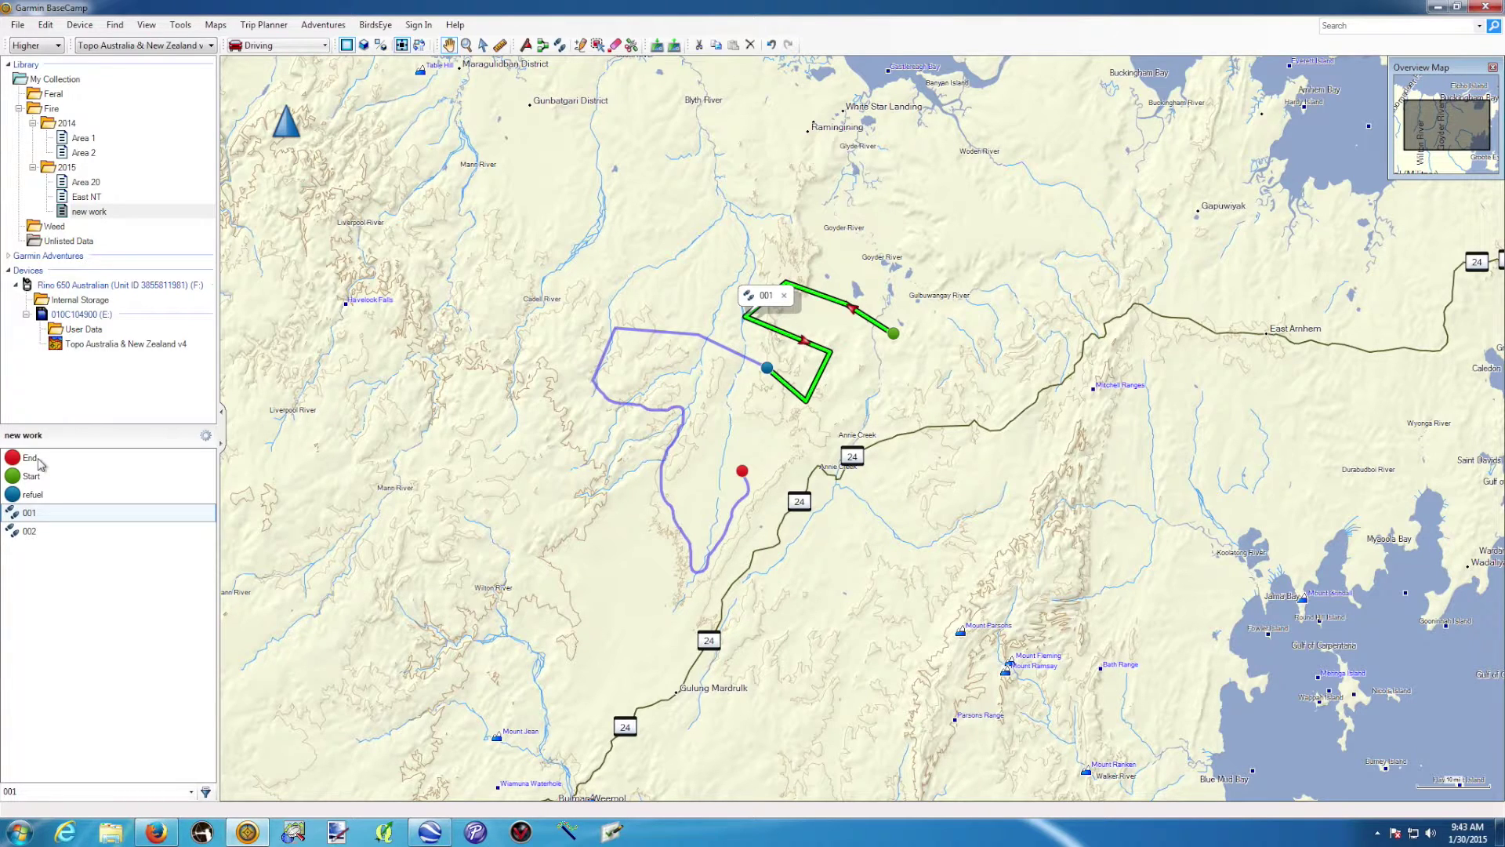
Step: Select the End, Start and refuel waypoints together with track 002
left_click(37, 459)
left_click(35, 476)
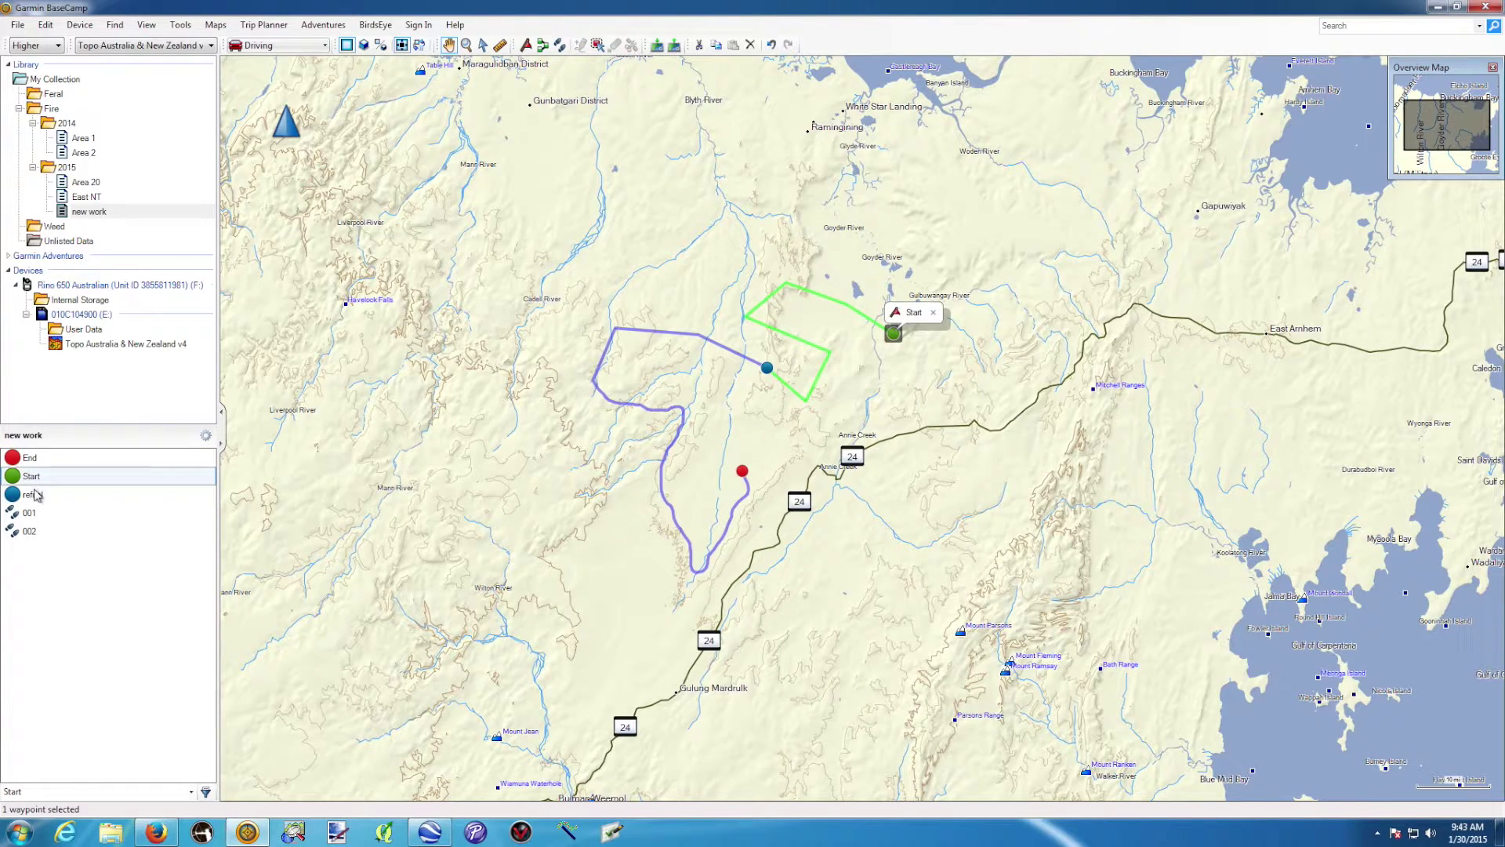
left_click(35, 494)
key("super")
left_click(38, 460)
left_click(35, 494, "shift")
left_click(31, 533, "ctrl")
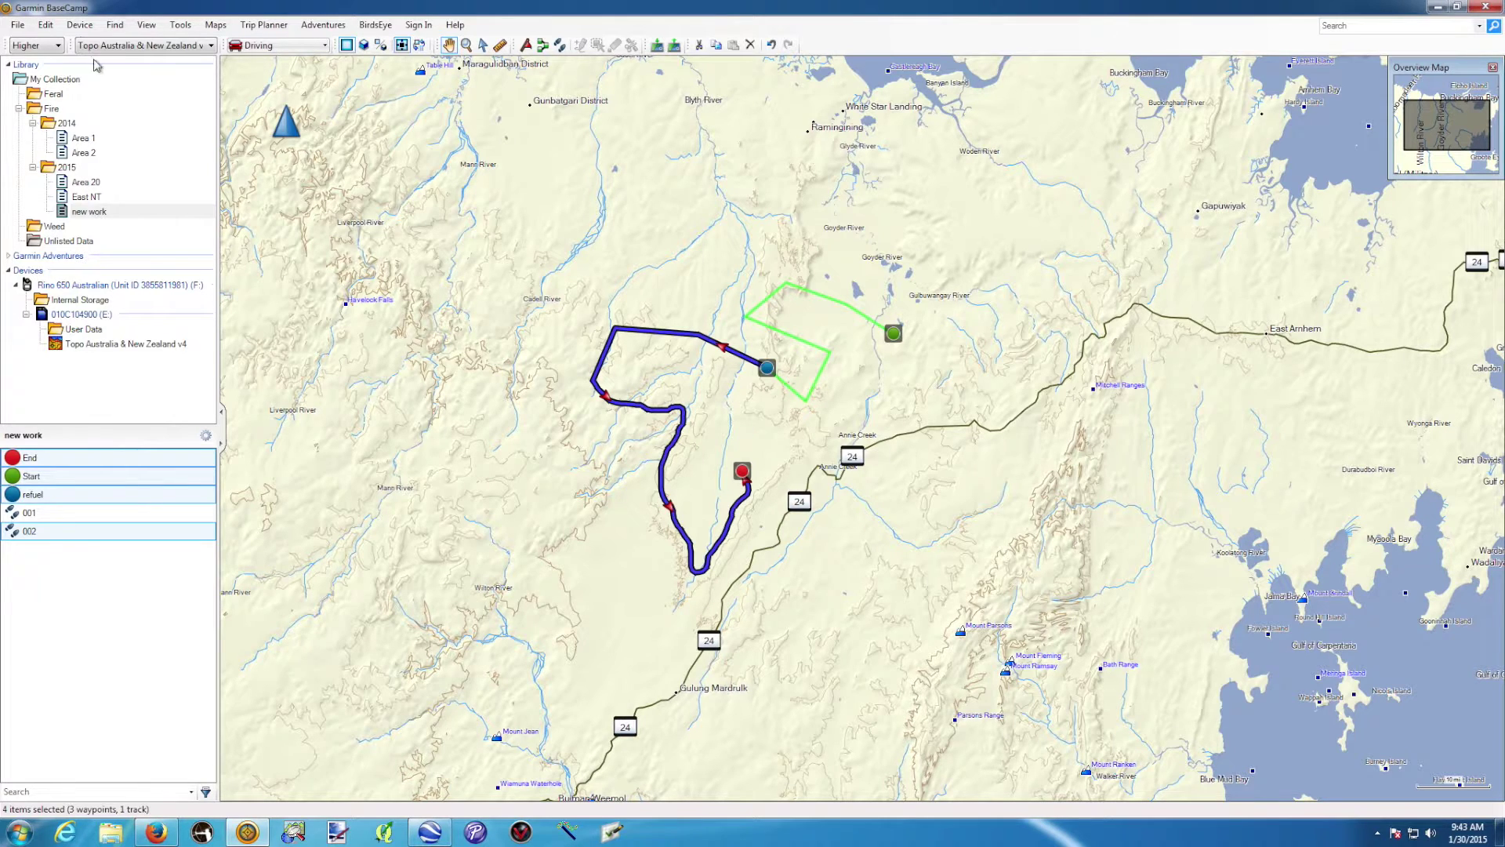
Step: Export the selection as GPX file 'new work 001' on the Desktop
left_click(17, 24)
mouse_move(53, 78)
left_click(235, 94)
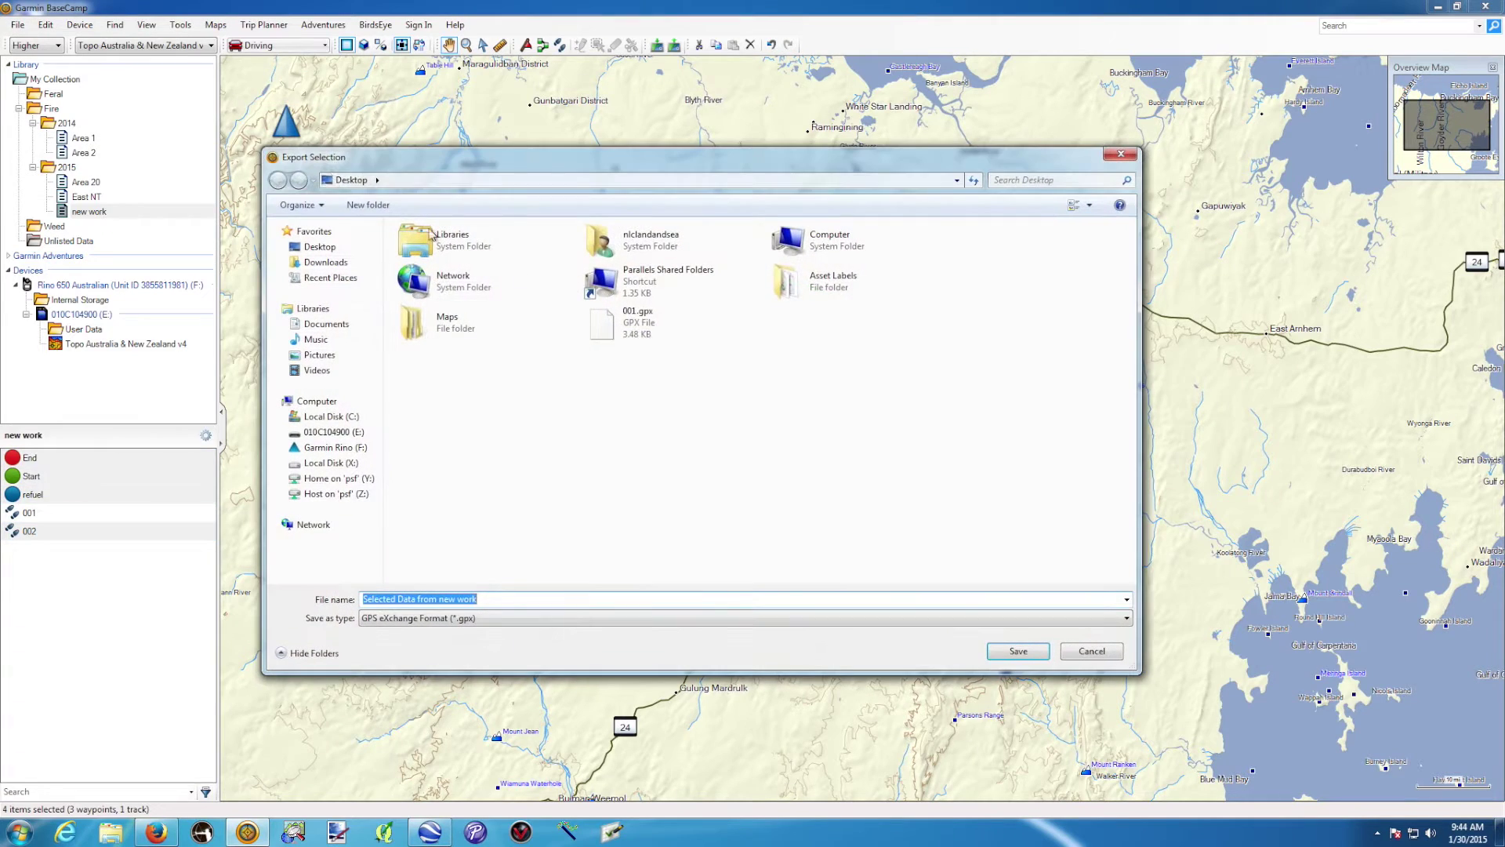
left_click(448, 601)
left_click_drag(439, 598, 348, 595)
key("BackSpace")
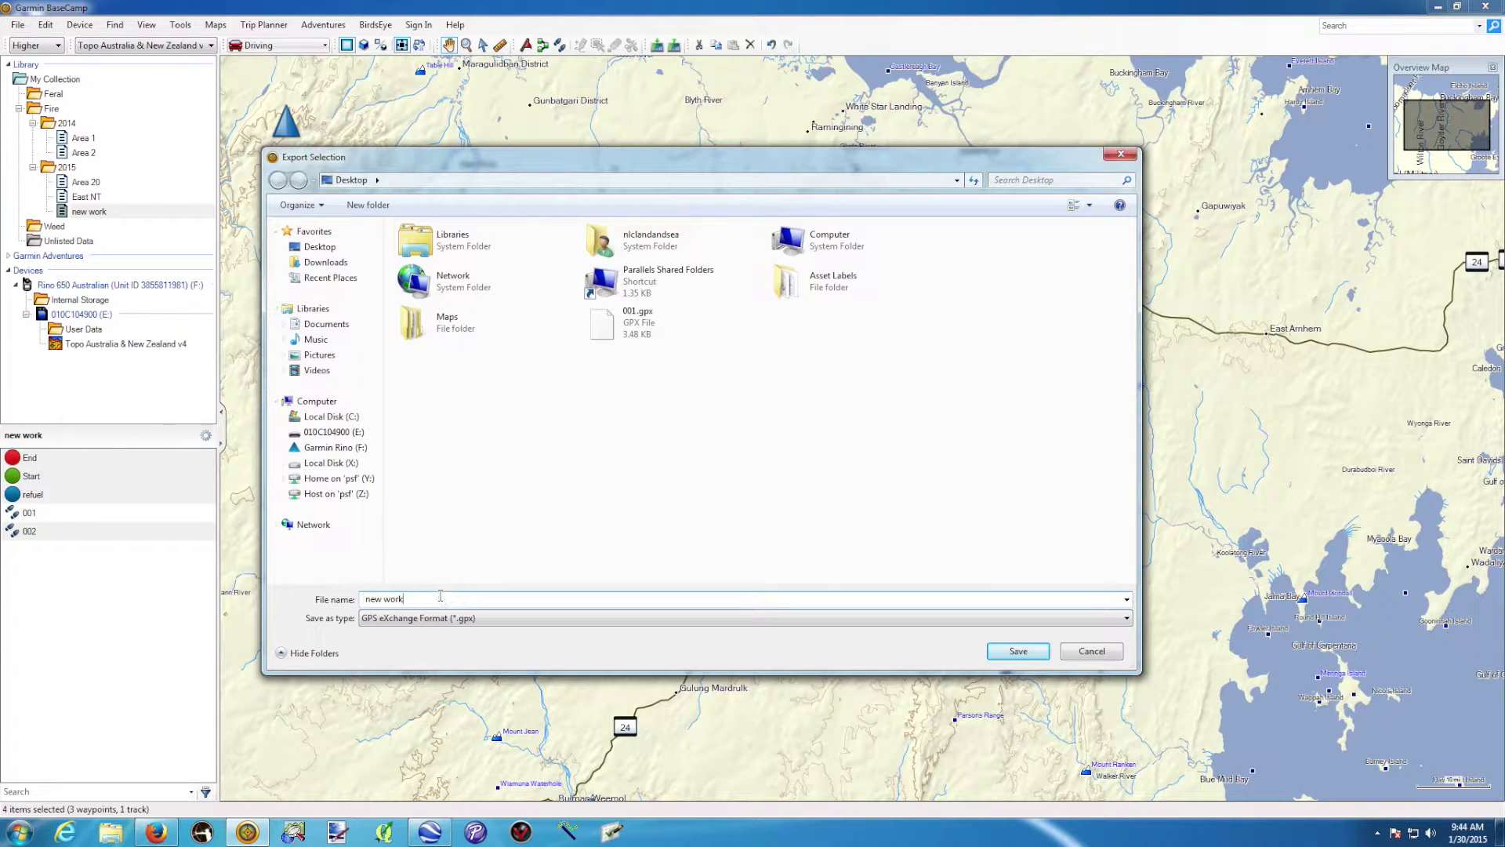
type("001")
left_click(1018, 651)
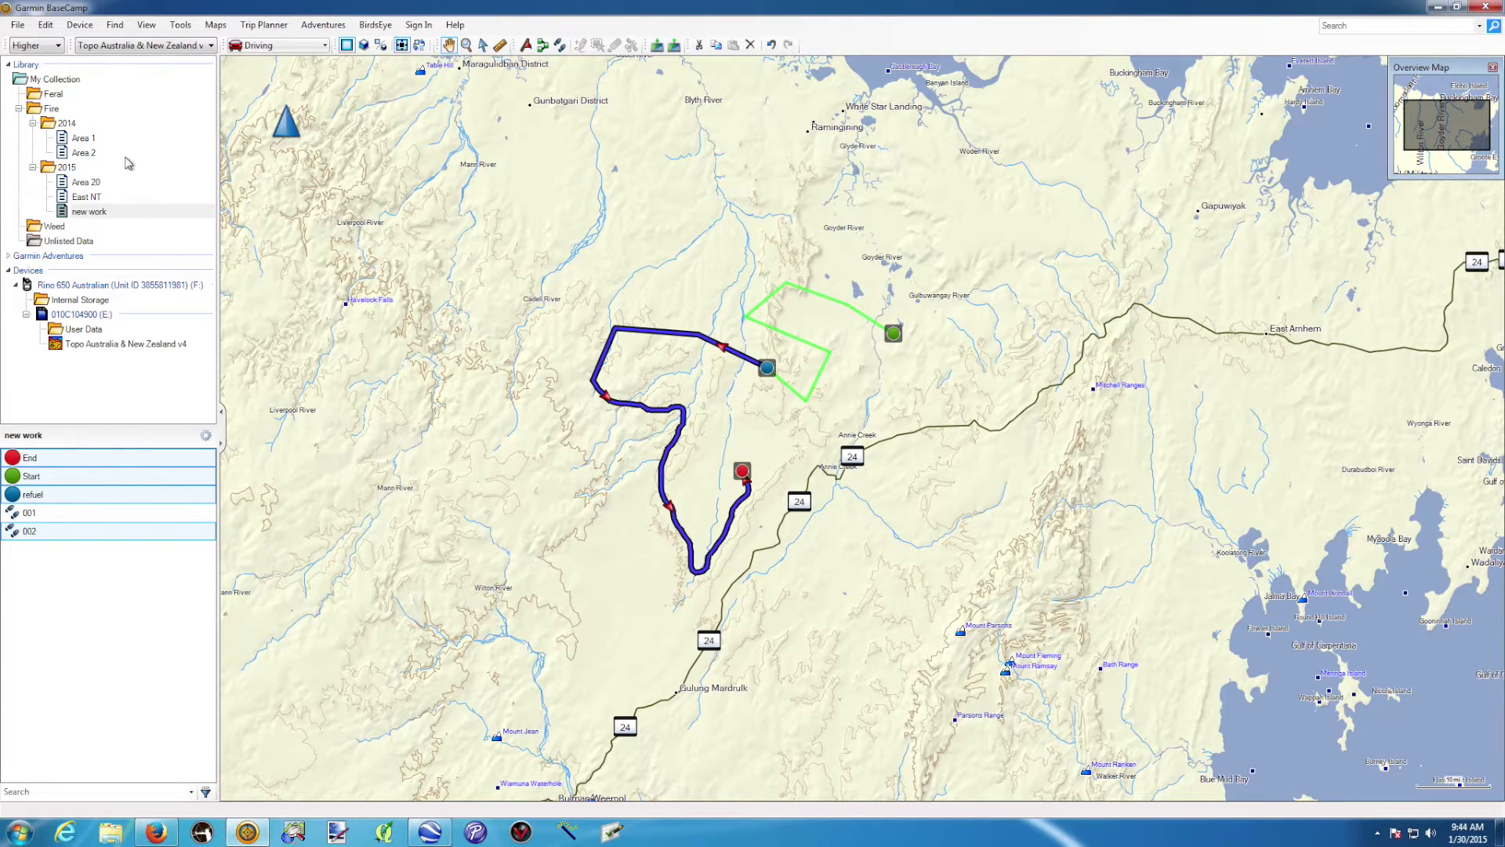
Step: Place new work 001.gpx beside 001.gpx on the desktop and restore BaseCamp
left_click(1437, 7)
left_click_drag(25, 205, 334, 221)
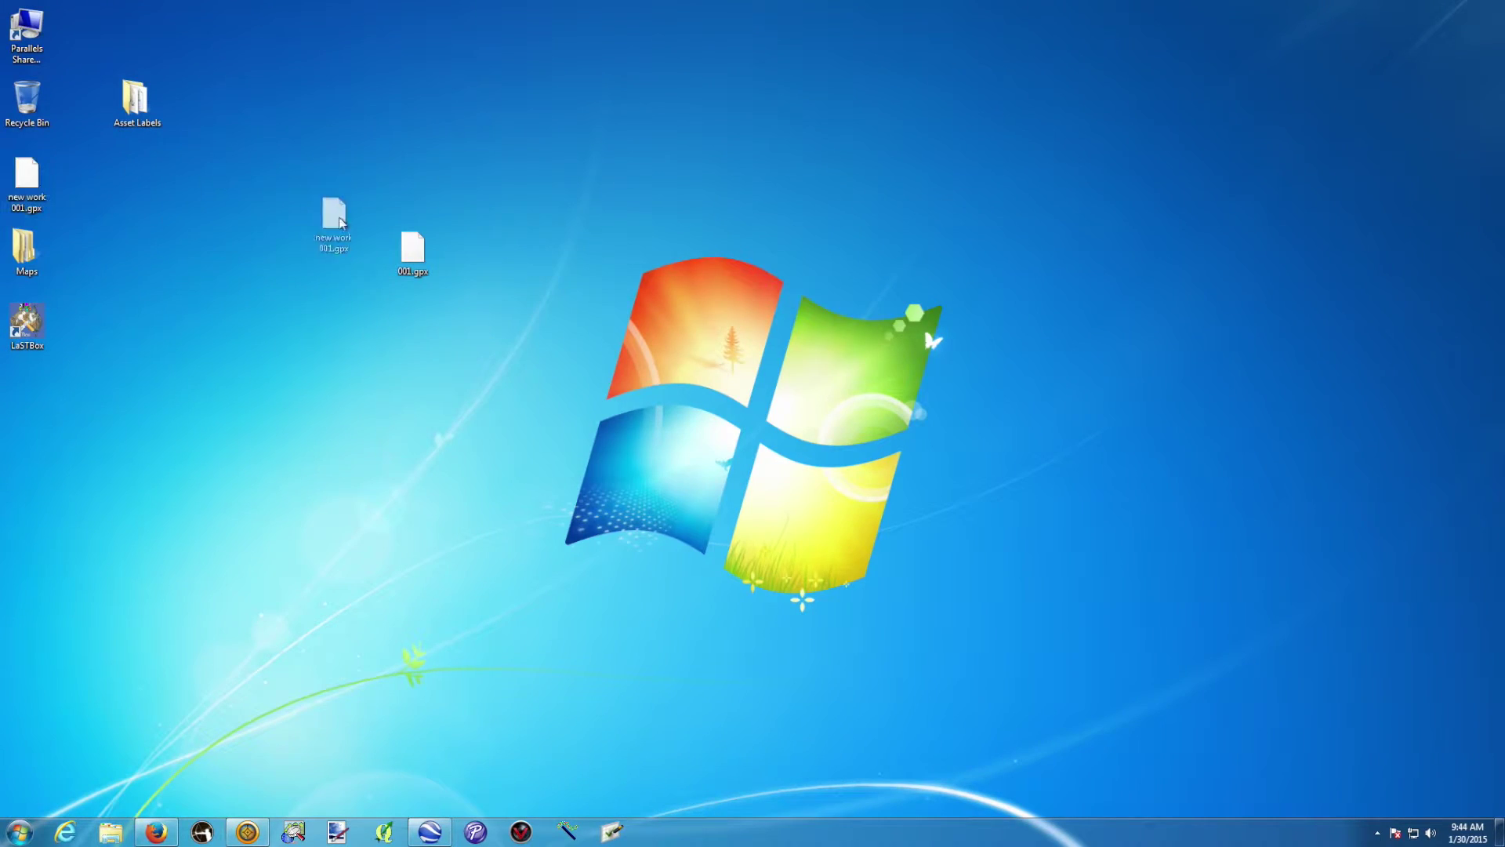
left_click_drag(487, 249, 489, 251)
left_click(247, 831)
Step: Clear the item selection and select the 'new work' list, leaving the export menu unused
left_click(120, 484)
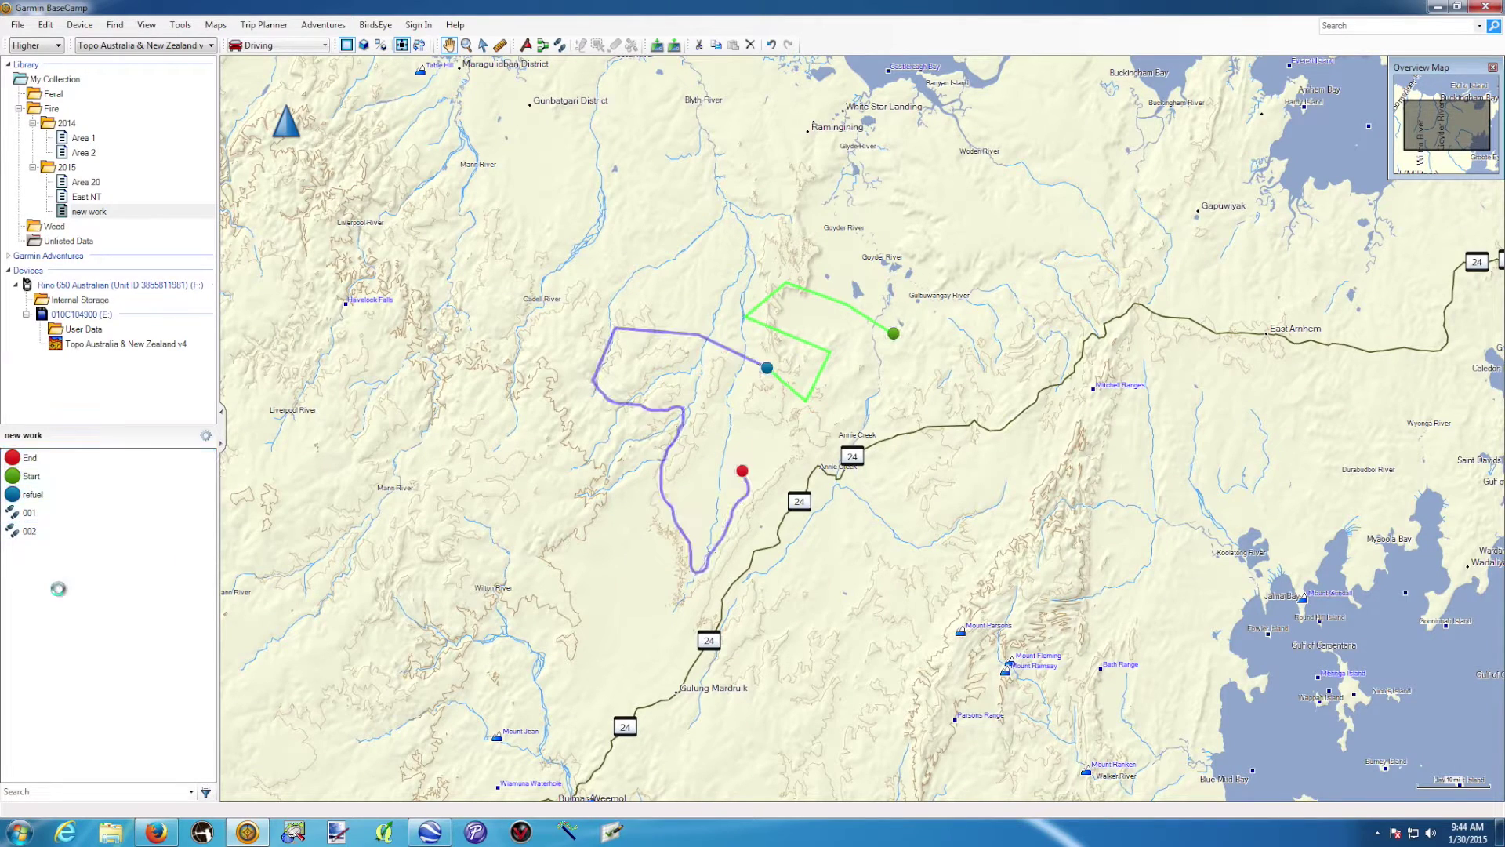
left_click(67, 212)
left_click(17, 25)
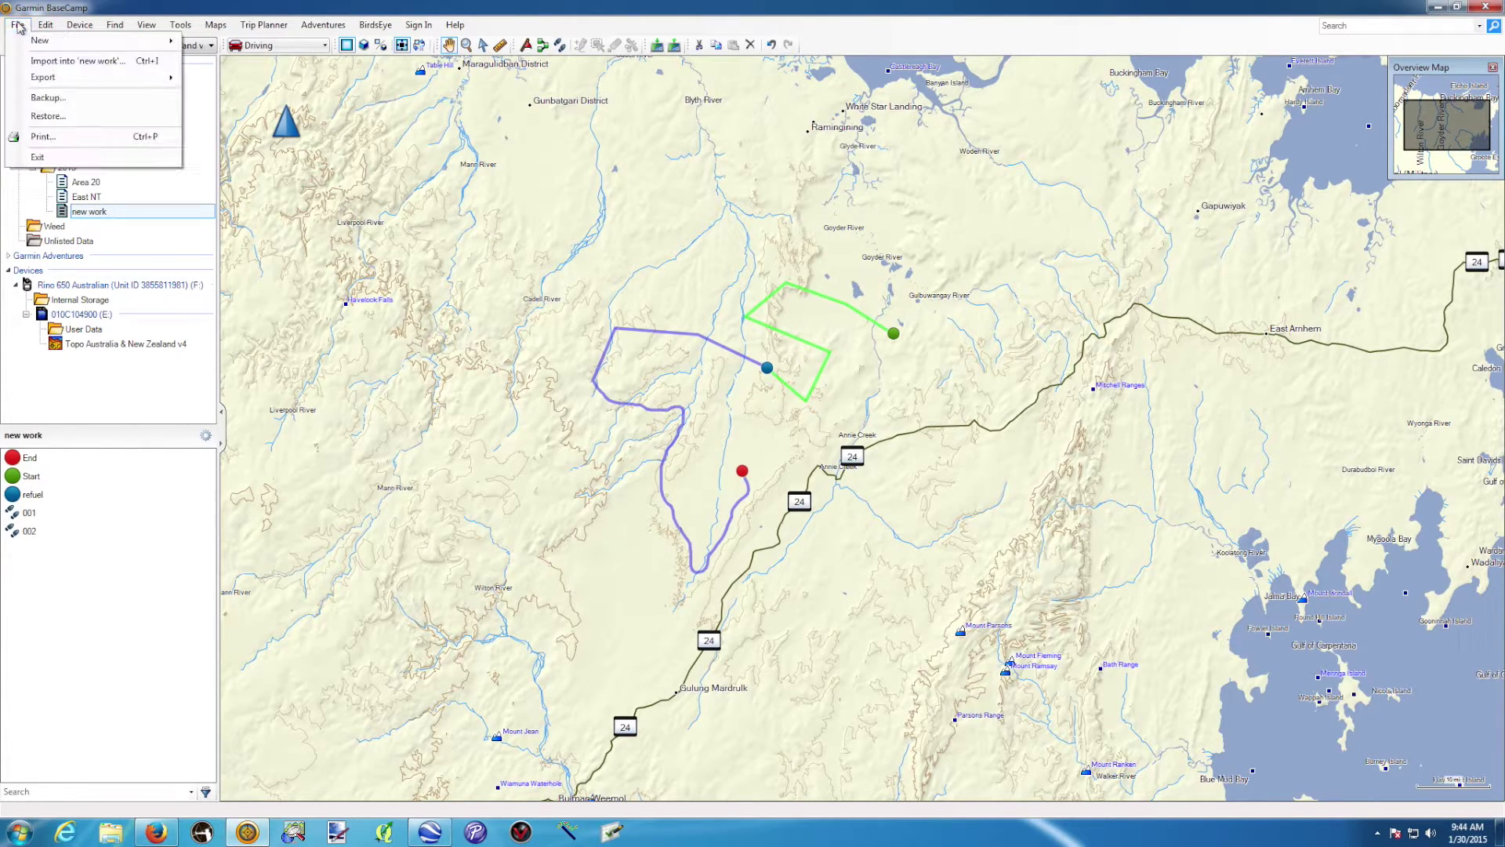
mouse_move(71, 77)
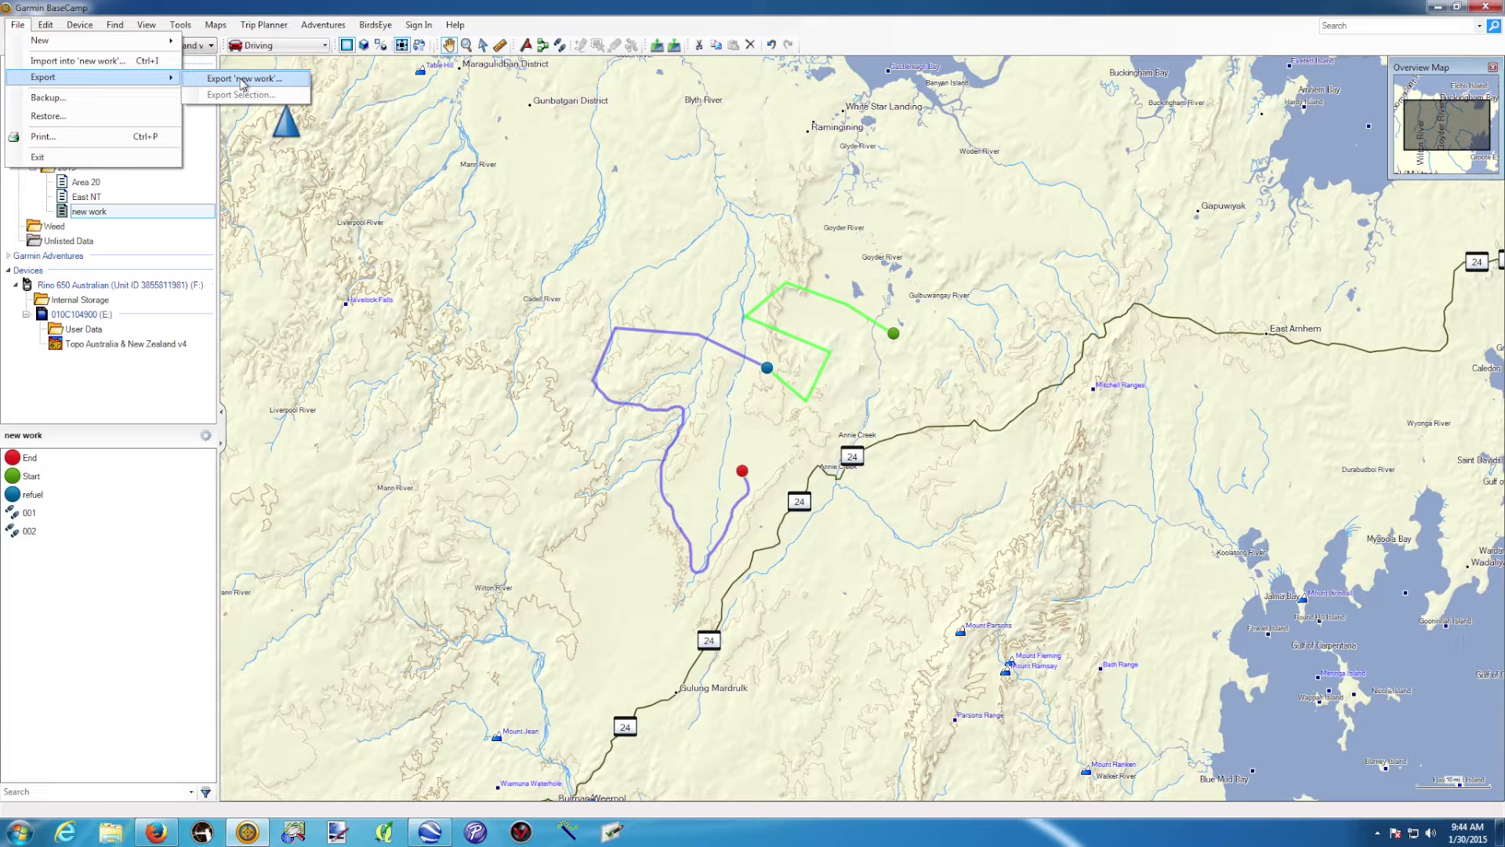
left_click(409, 284)
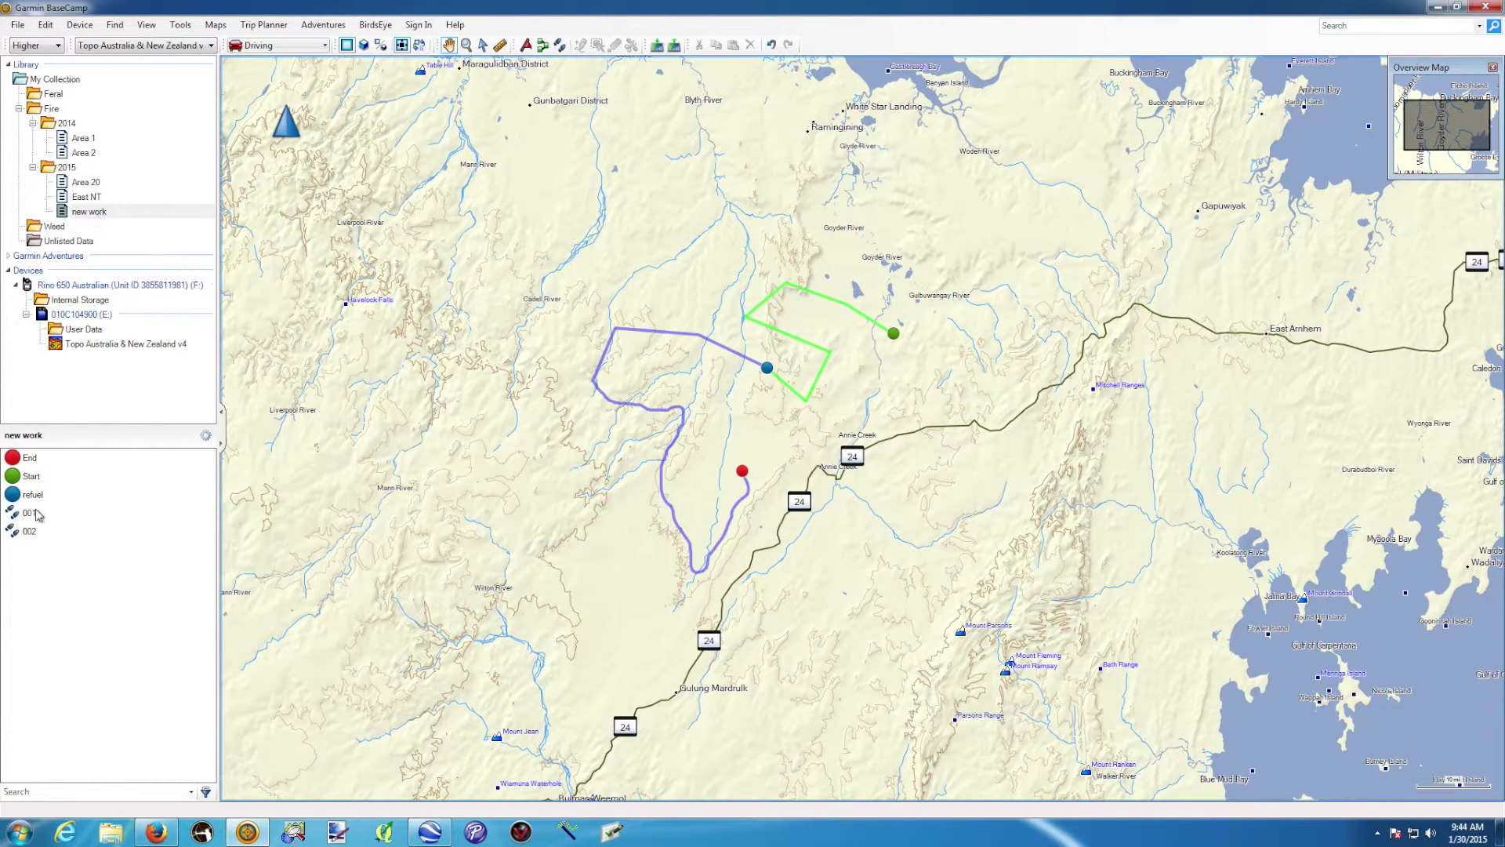
Step: Open 'new work' in Google Earth from View > Google Earth
left_click(152, 31)
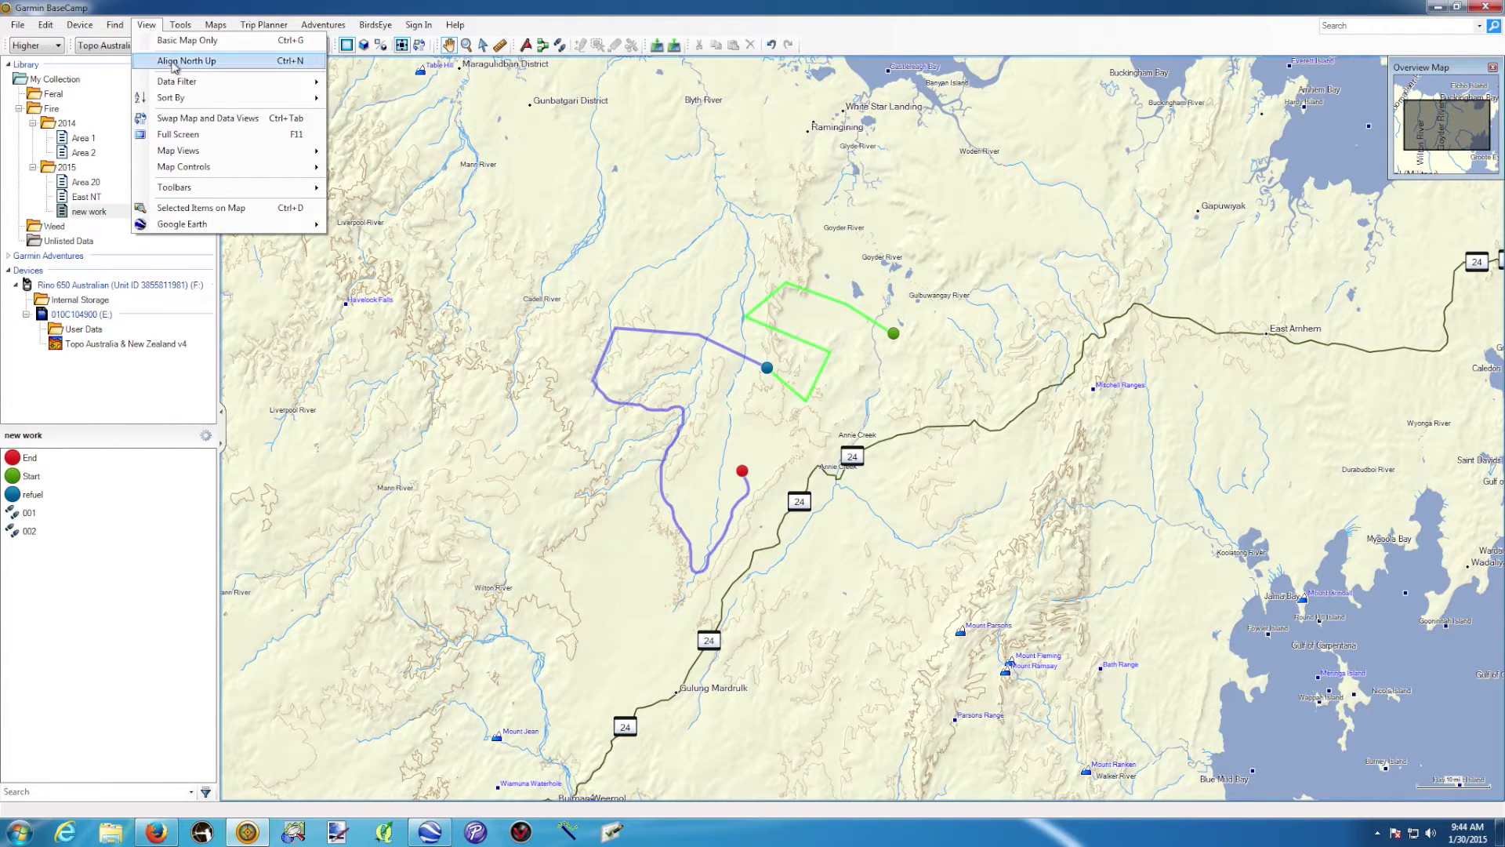
mouse_move(210, 226)
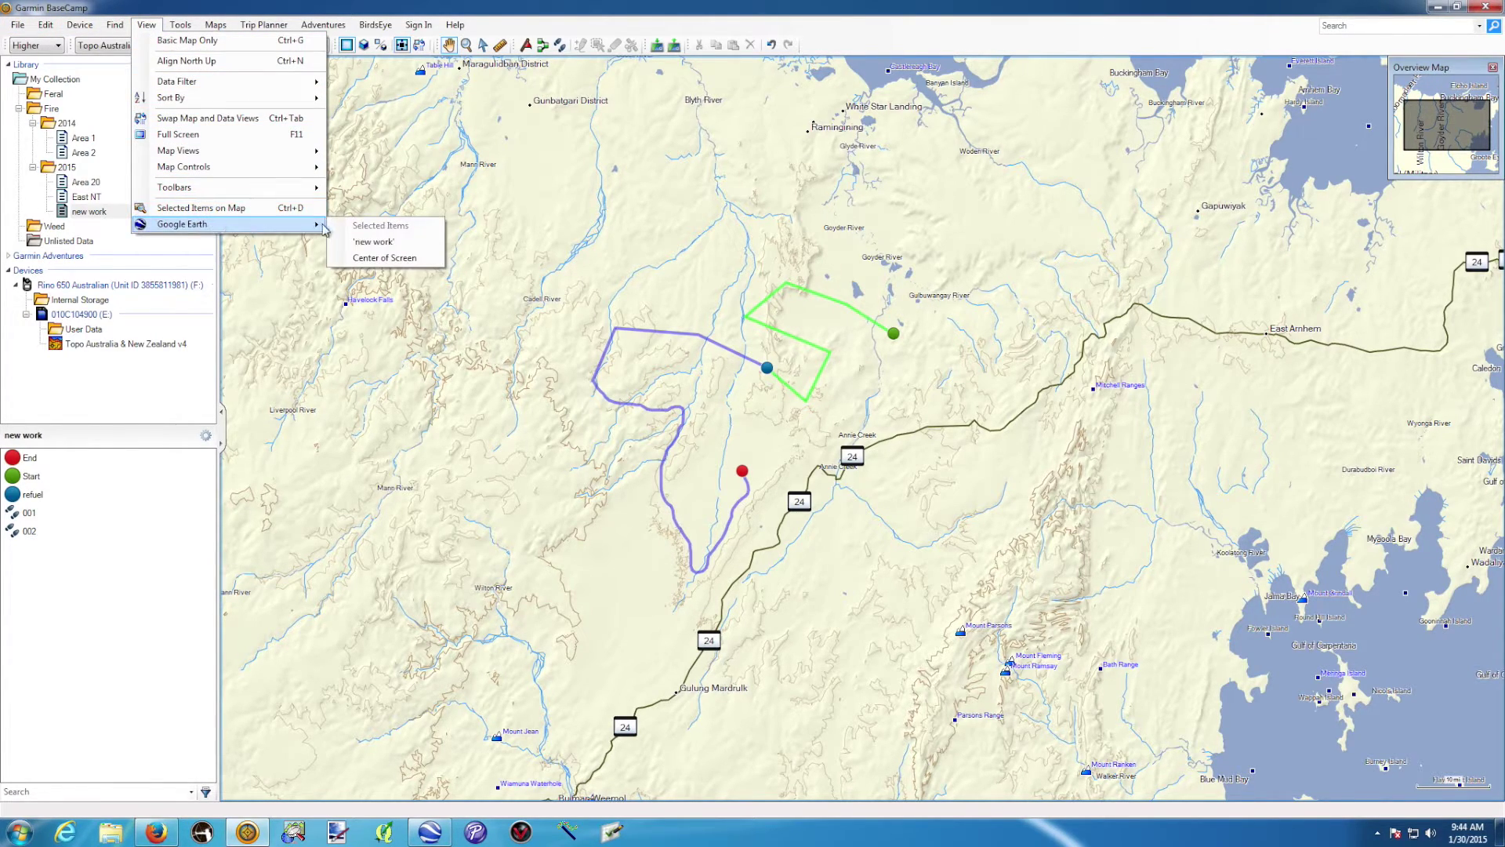
left_click(380, 243)
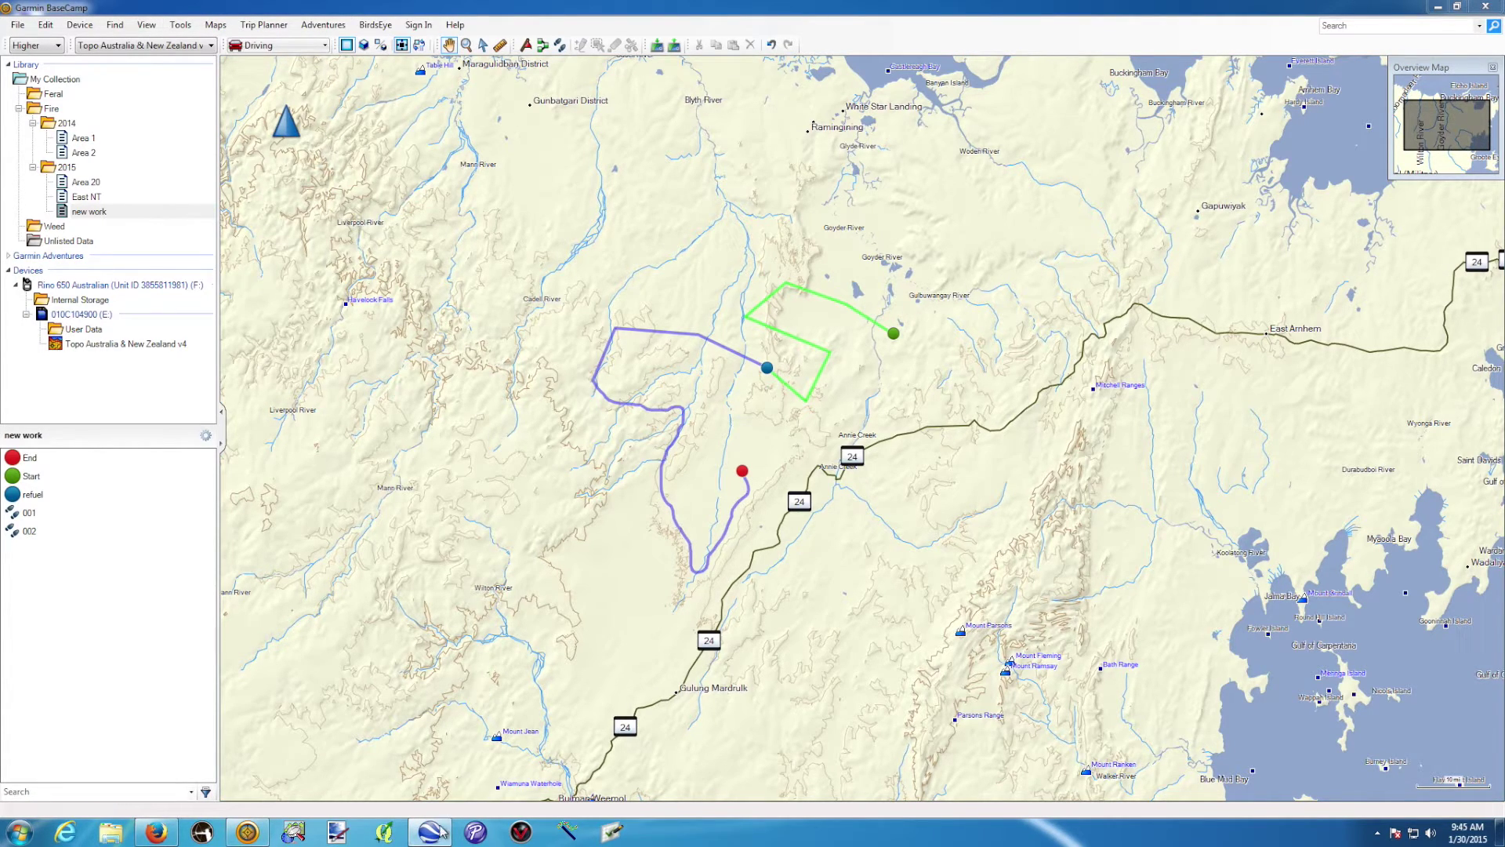
Step: Bring Google Earth to the front and enlarge its window
mouse_move(442, 835)
left_click(429, 753)
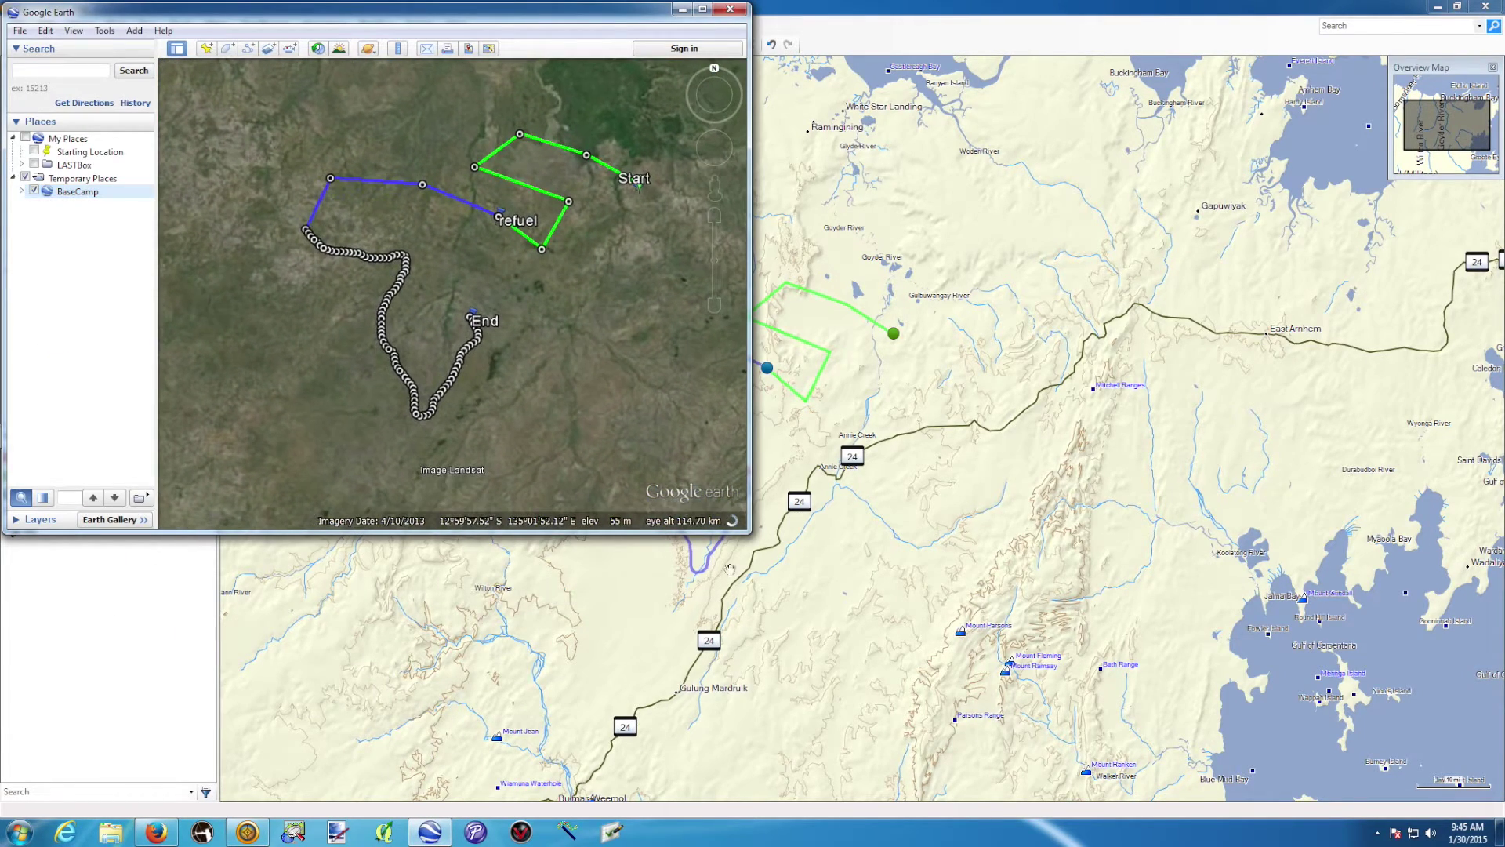
left_click_drag(749, 532, 1189, 731)
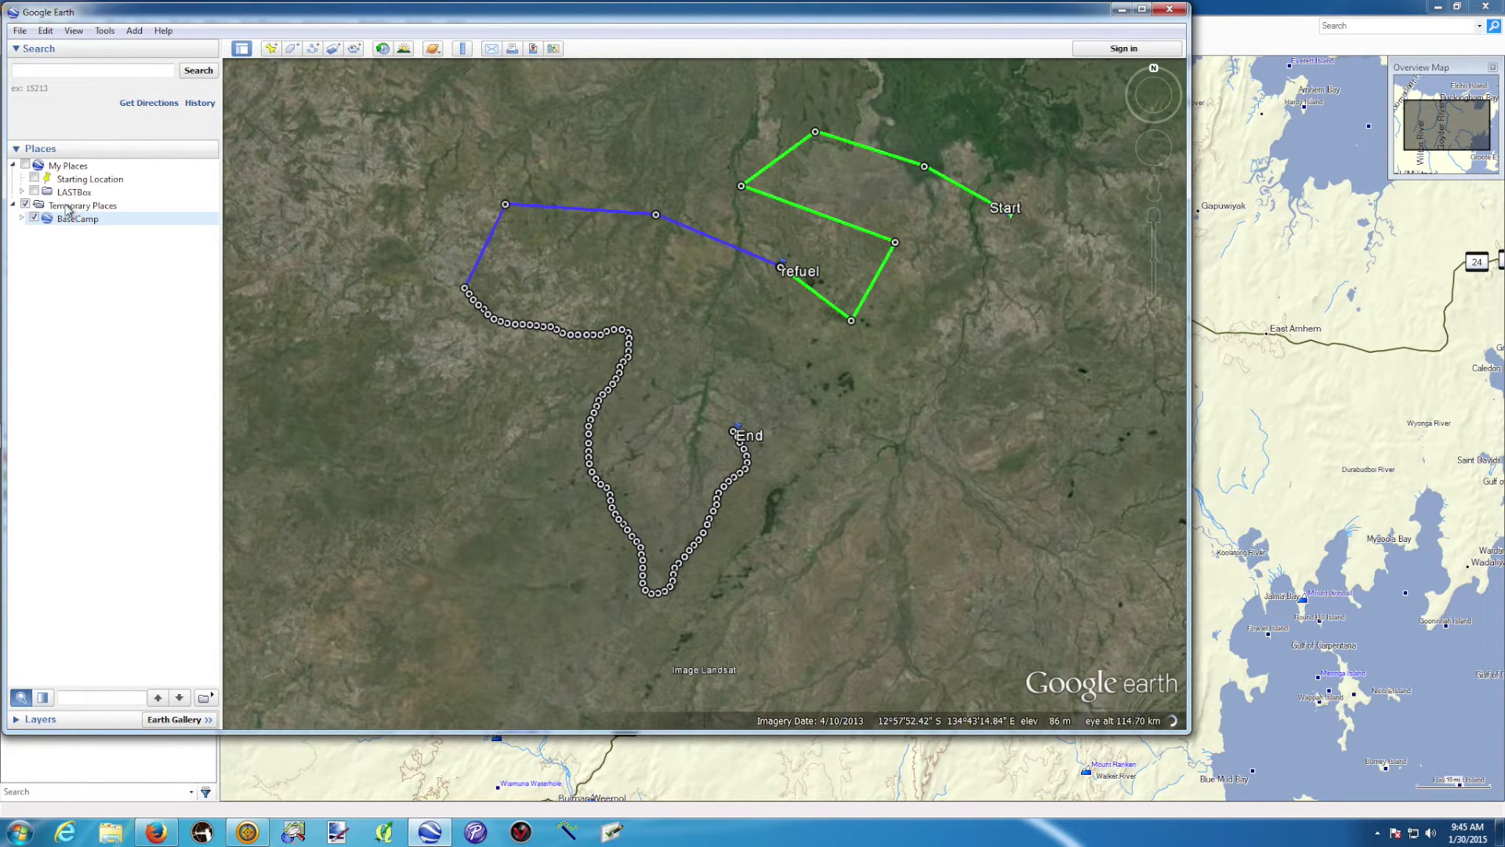
Step: Expand the BaseCamp folder to list End, refuel, Start waypoints and tracks 001 and 002
left_click(22, 218)
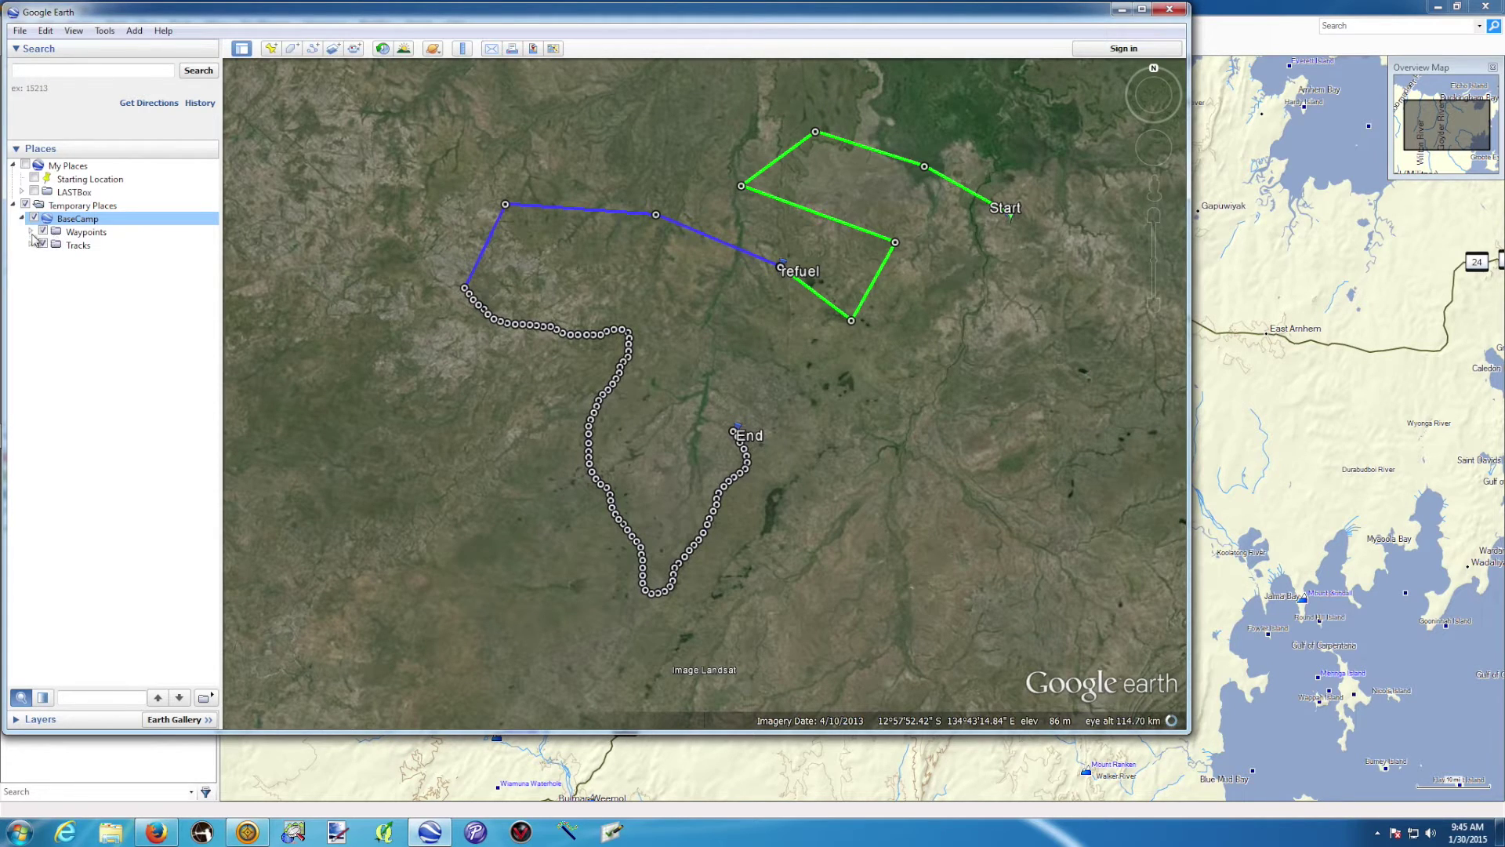
left_click(30, 245)
left_click(30, 233)
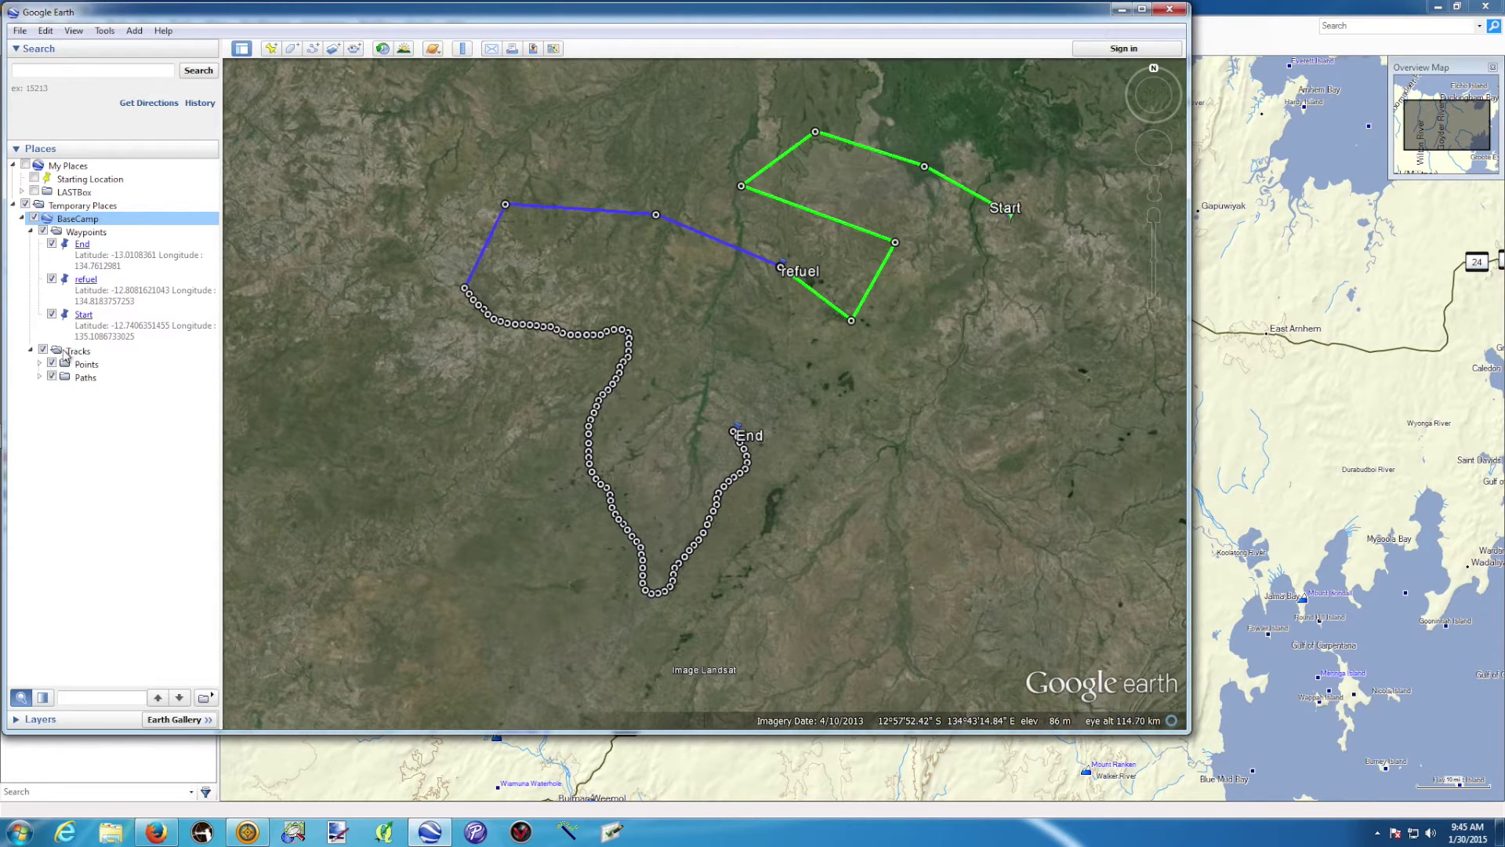
left_click(39, 364)
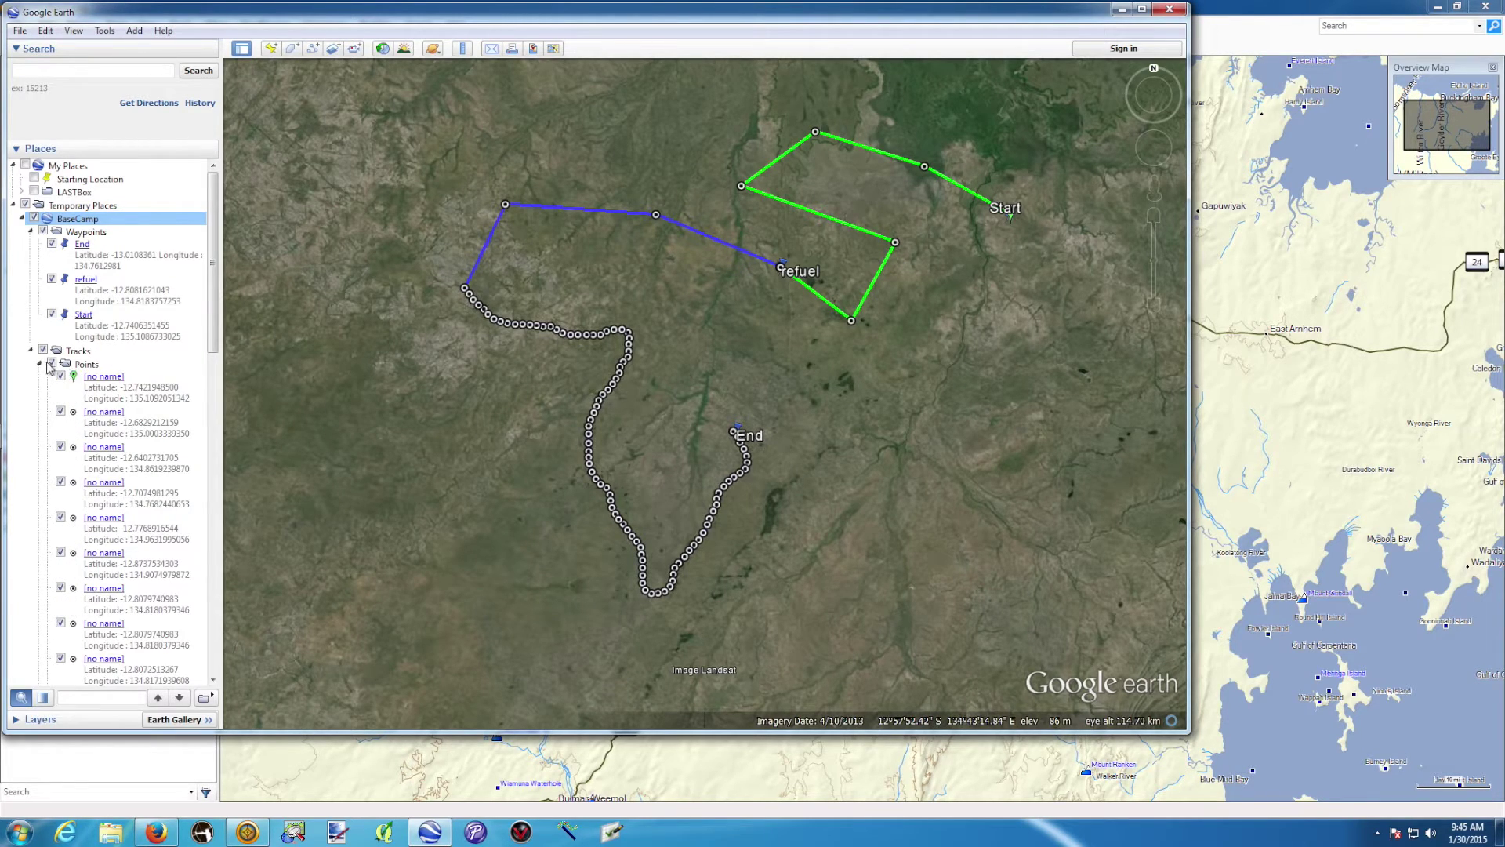
left_click(40, 364)
left_click(40, 377)
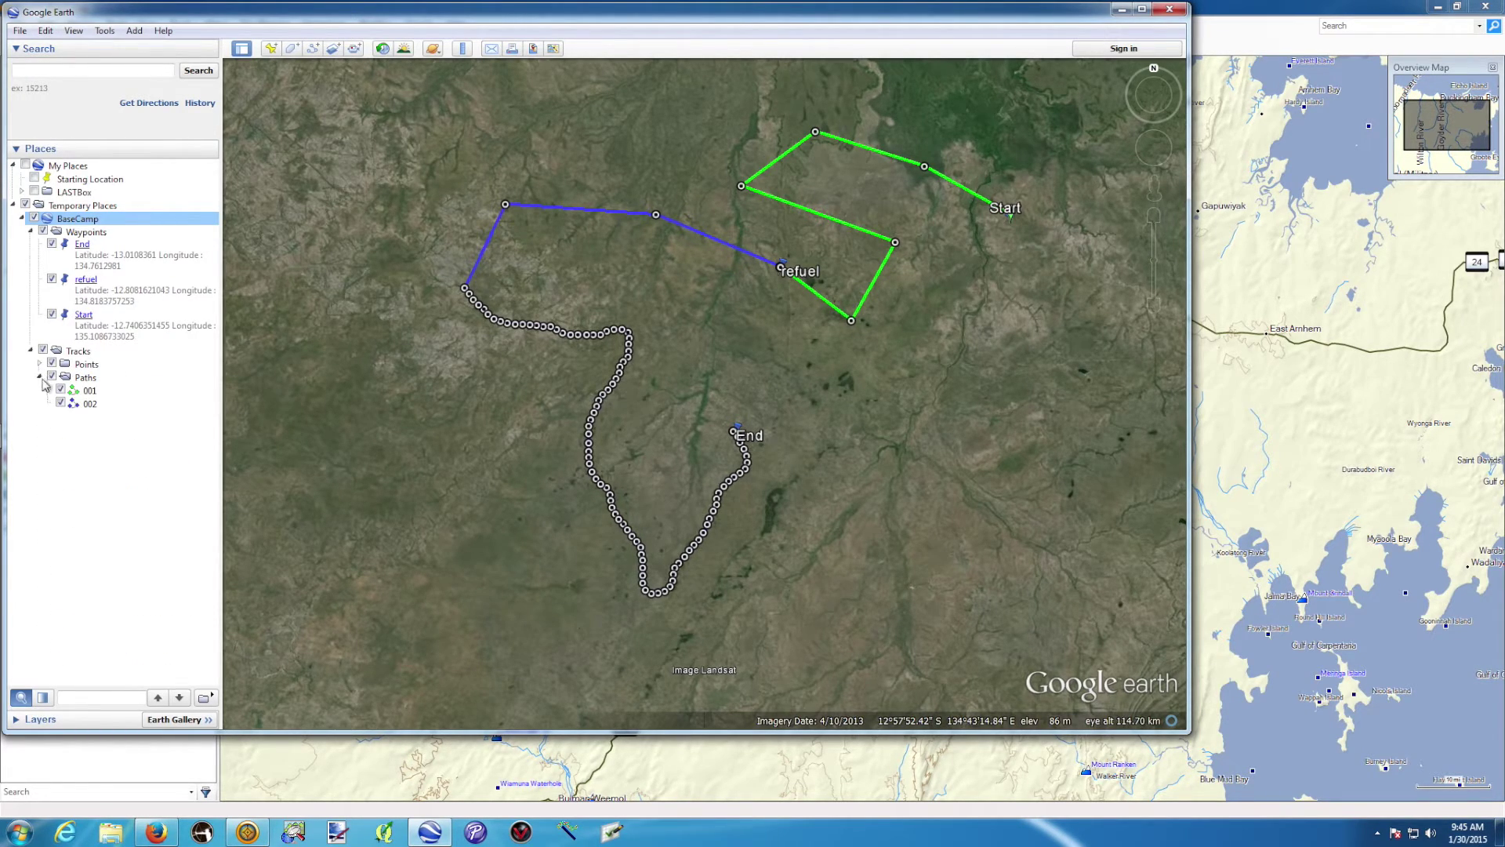
left_click(40, 378)
Step: Create a new folder named 'work' under My Places
right_click(56, 166)
mouse_move(116, 176)
left_click(189, 177)
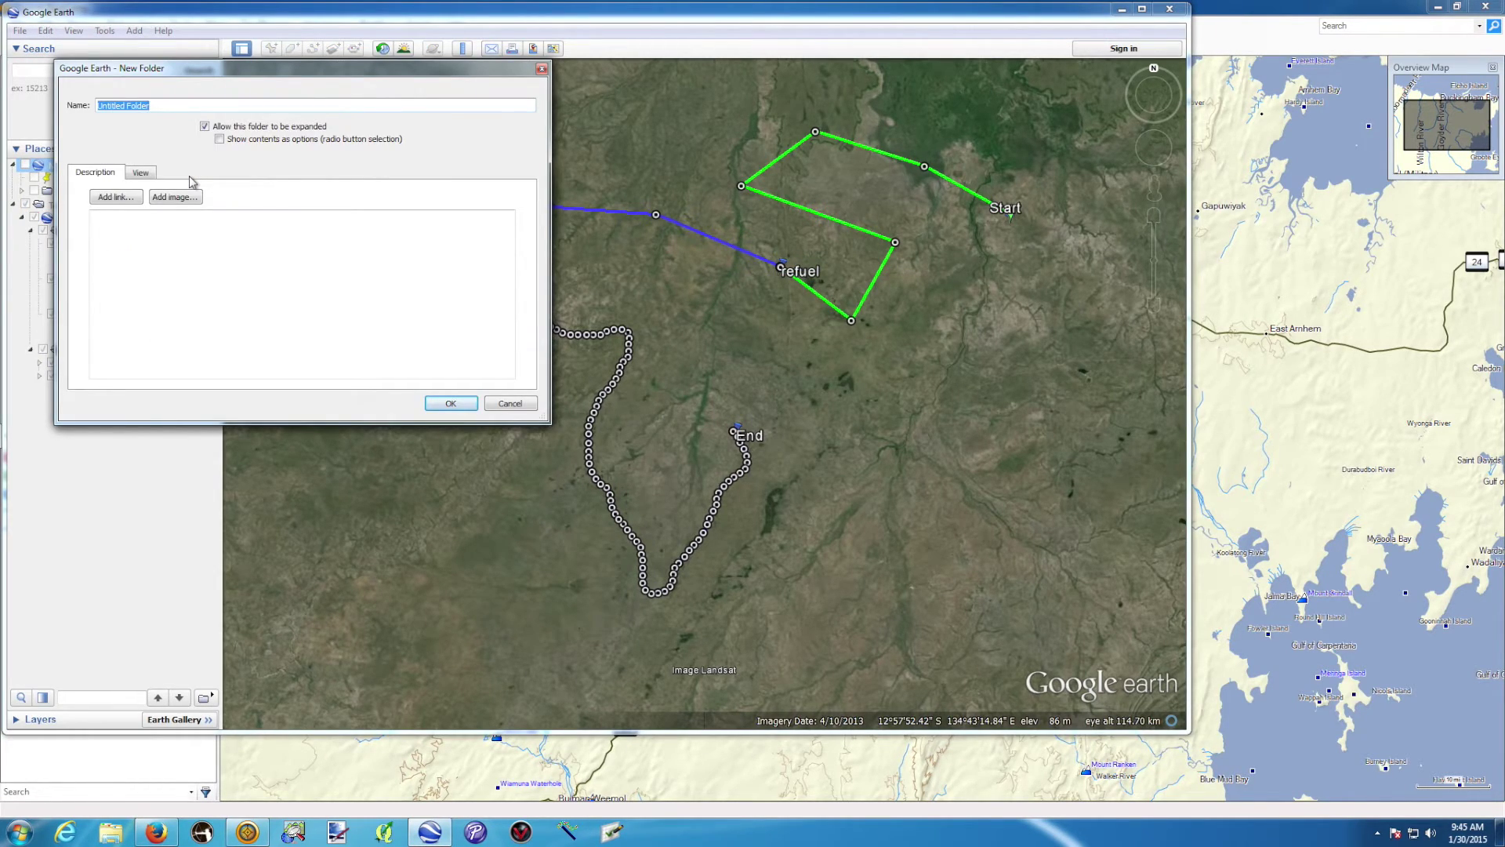
type("work")
key("Return")
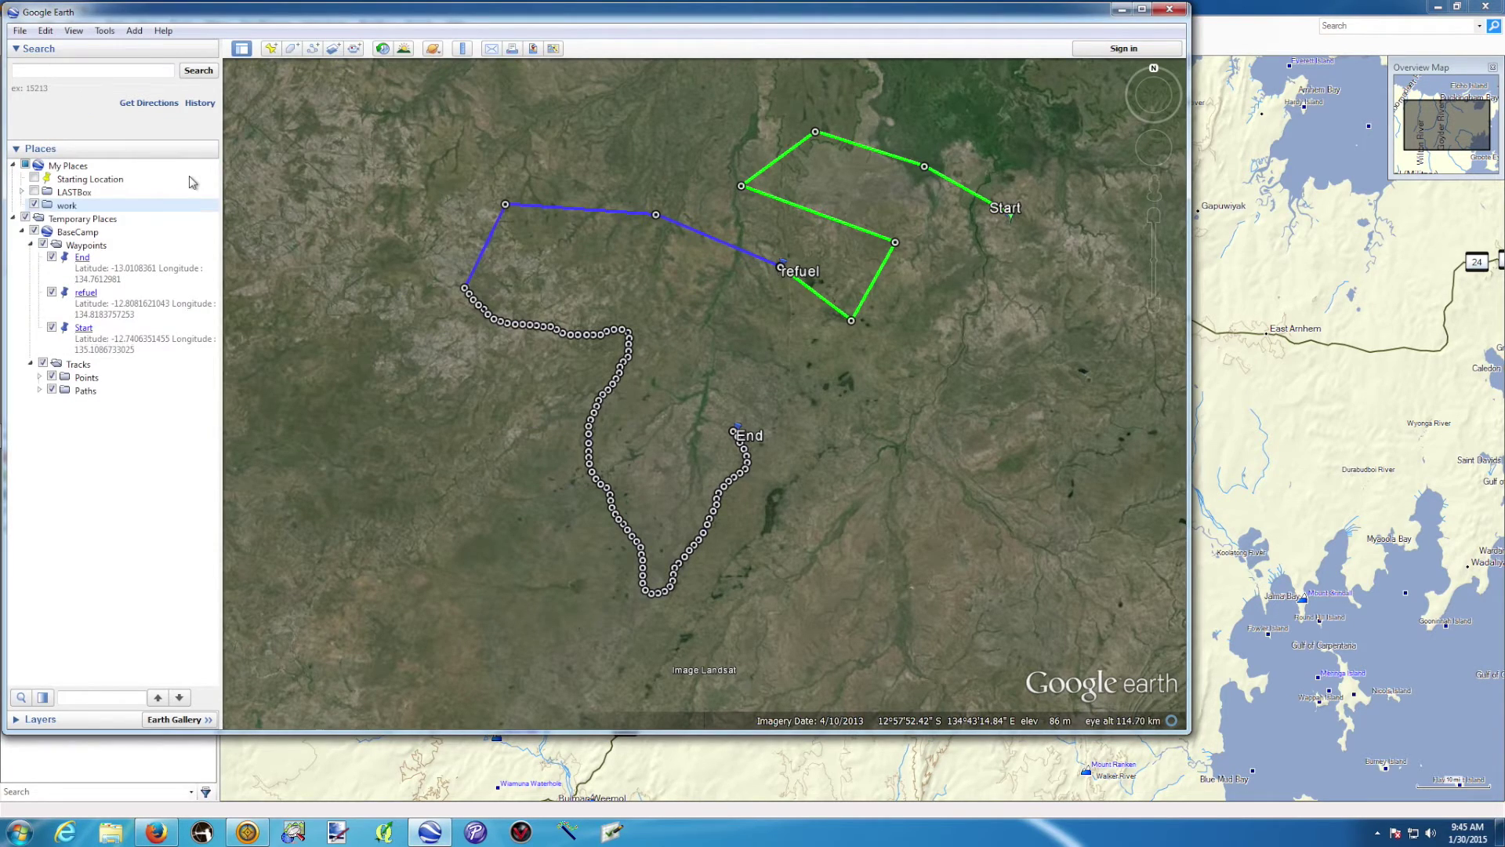
Step: Move the Waypoints and Paths folders into work and hide the track Points
left_click_drag(69, 250, 70, 210)
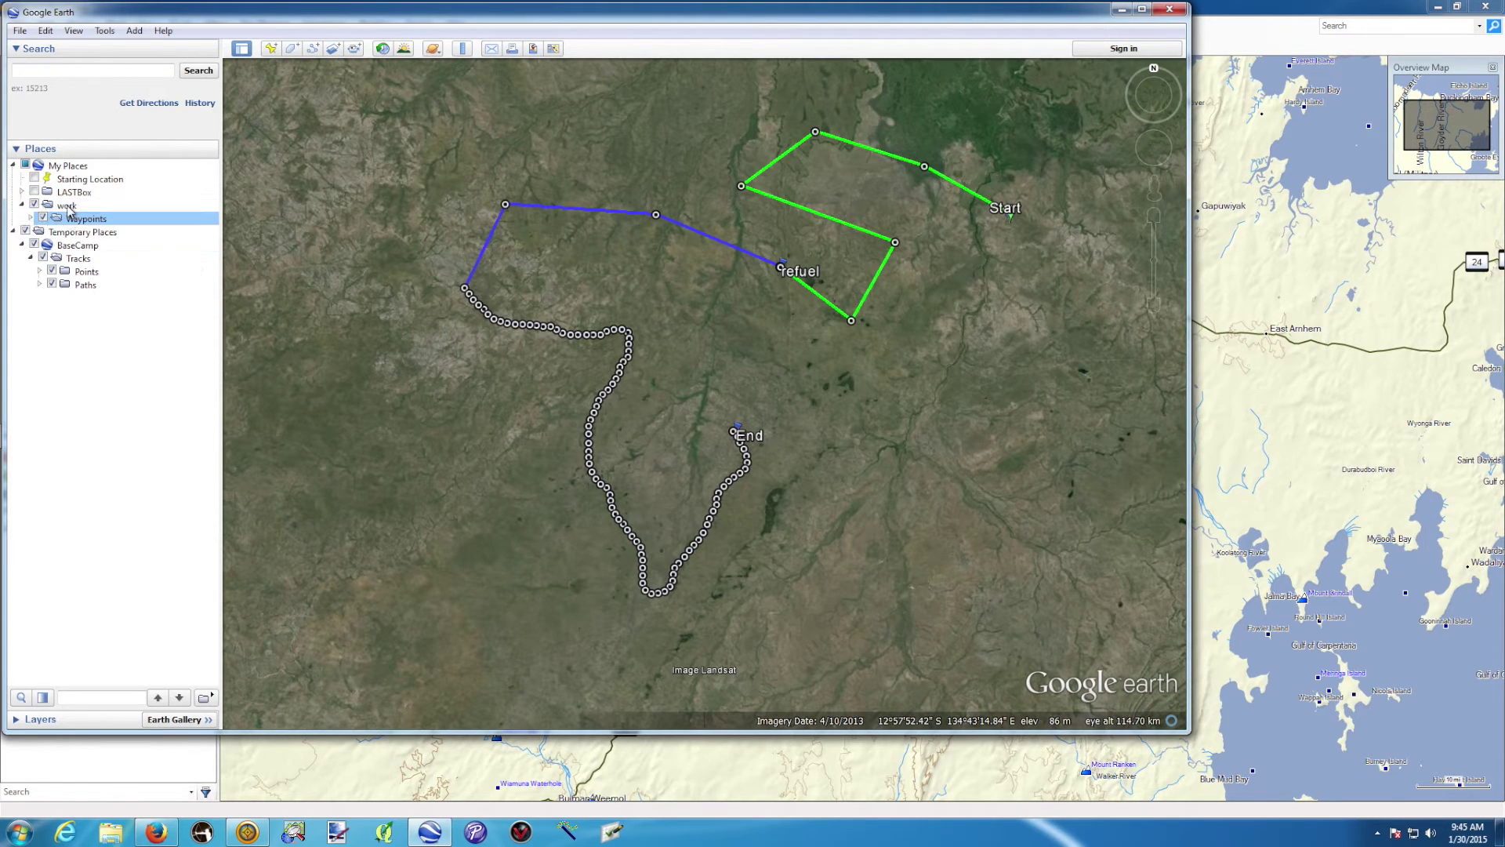
left_click(67, 286)
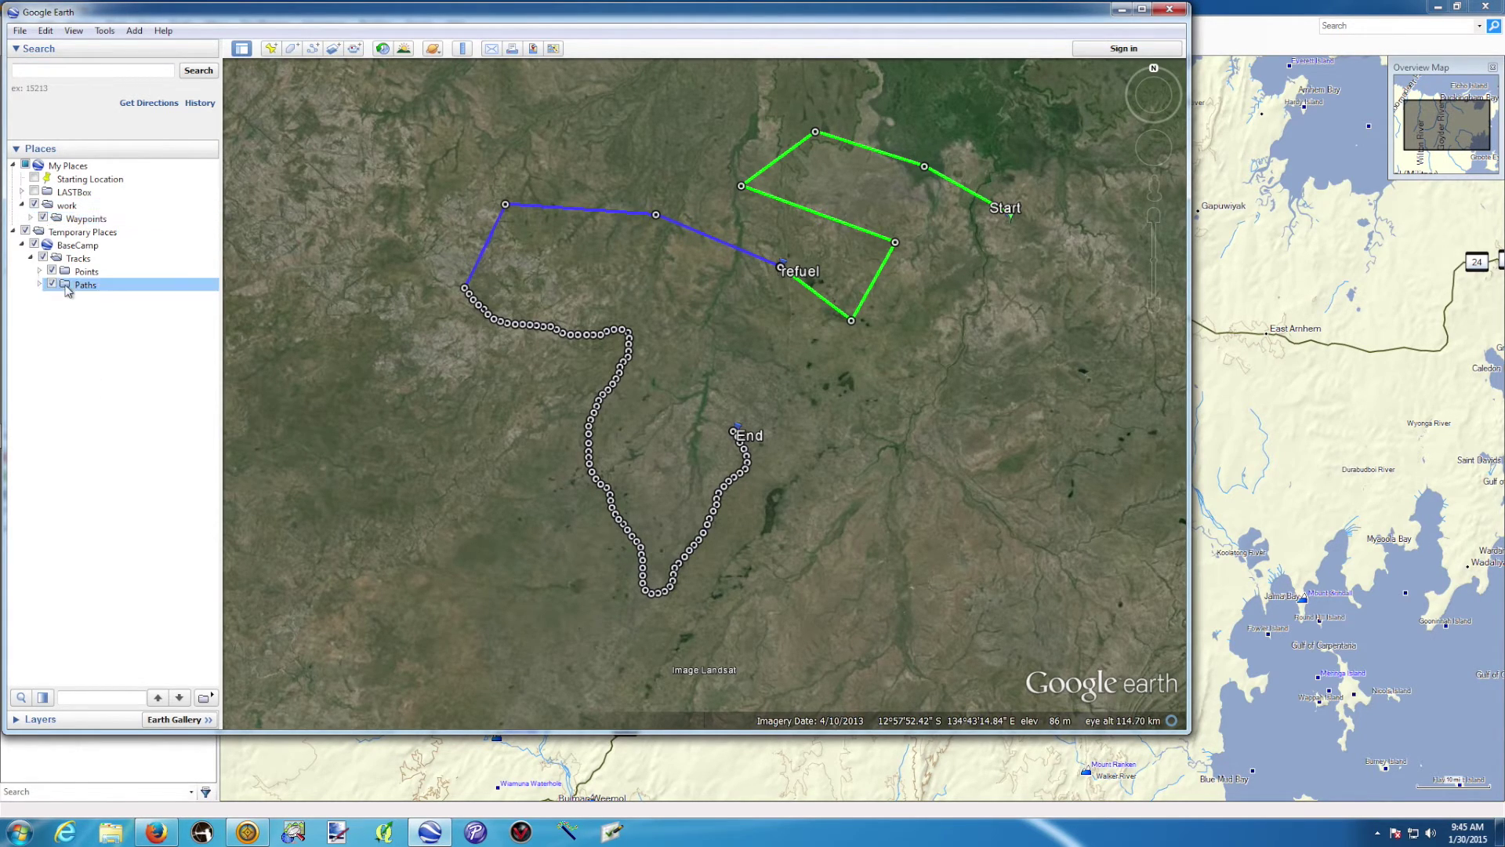
left_click(53, 272)
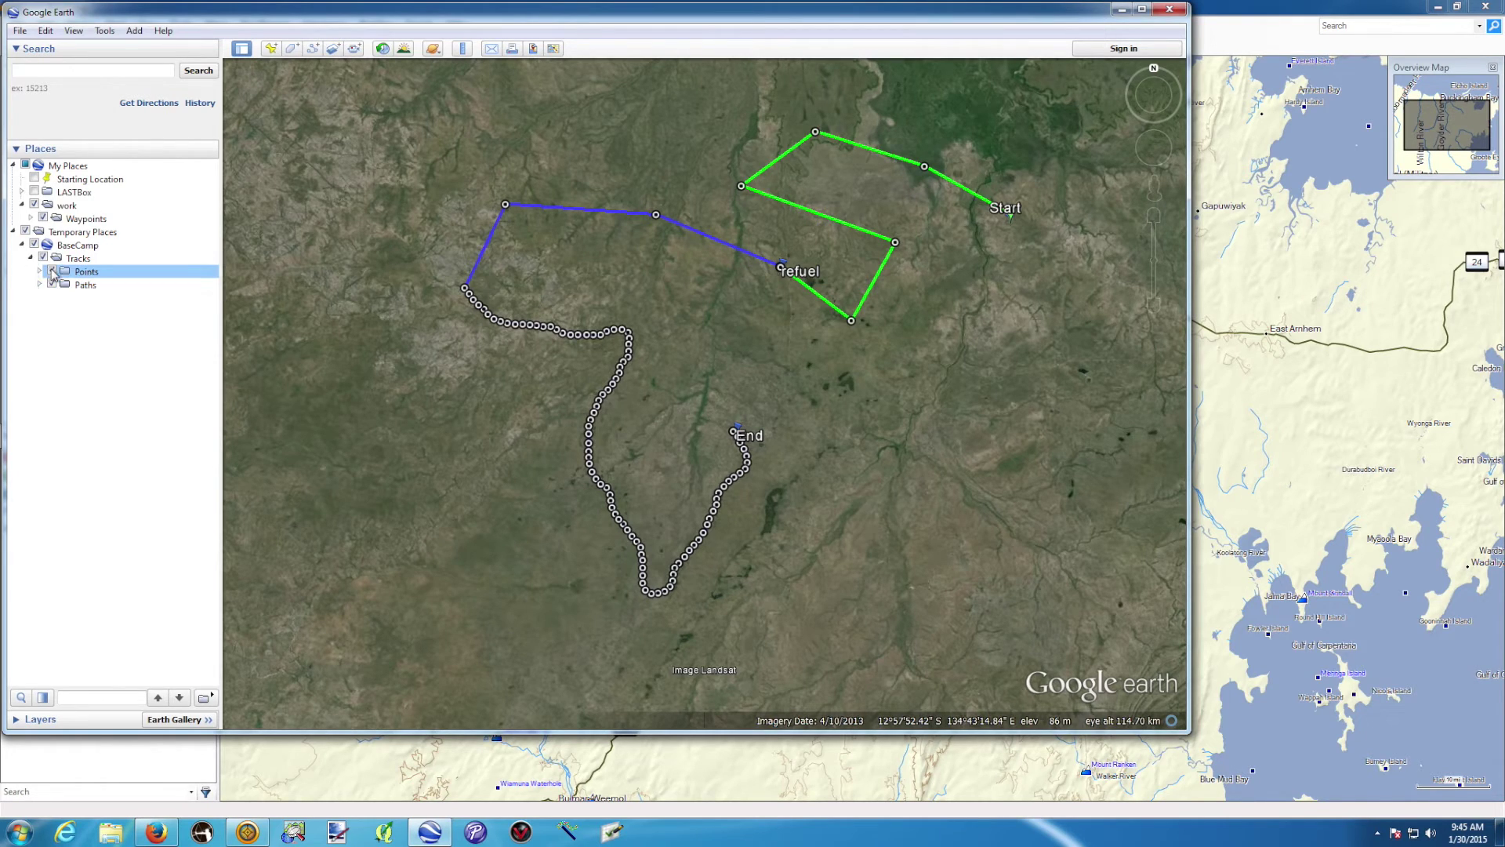
left_click(51, 272)
left_click_drag(67, 290, 71, 207)
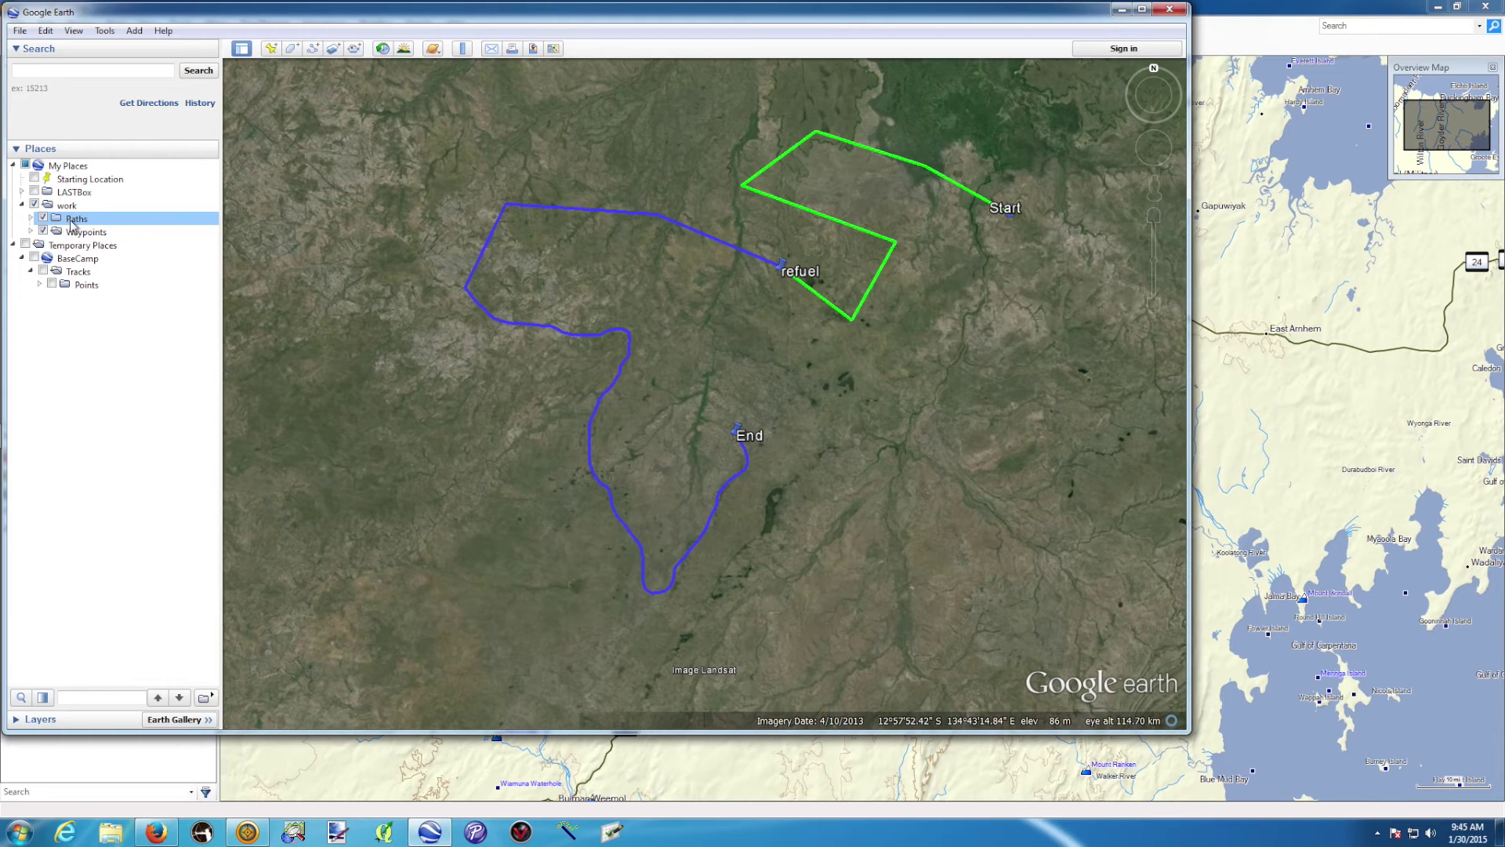
left_click_drag(429, 306, 440, 348)
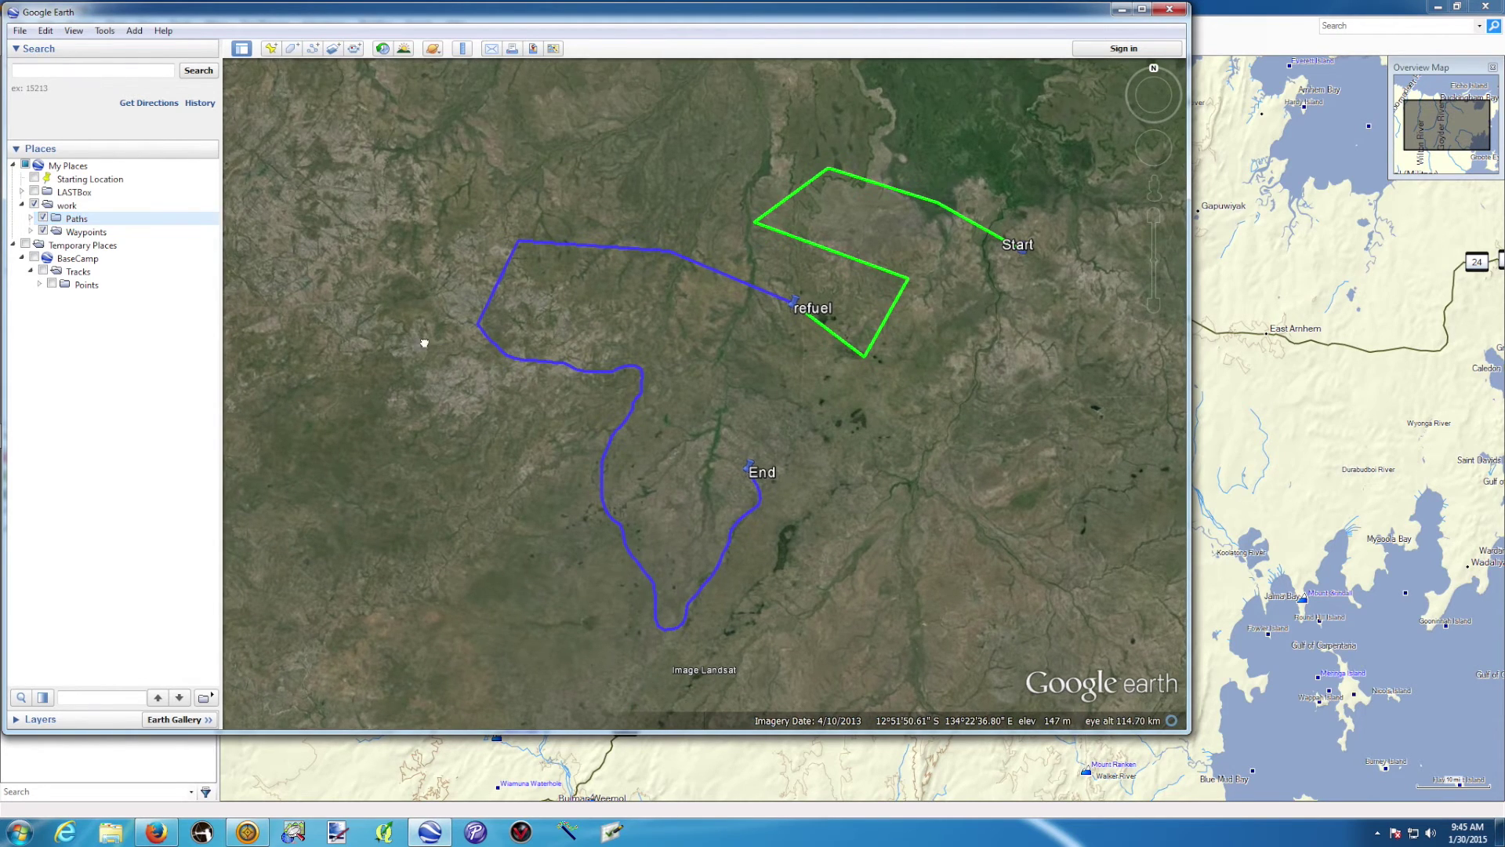